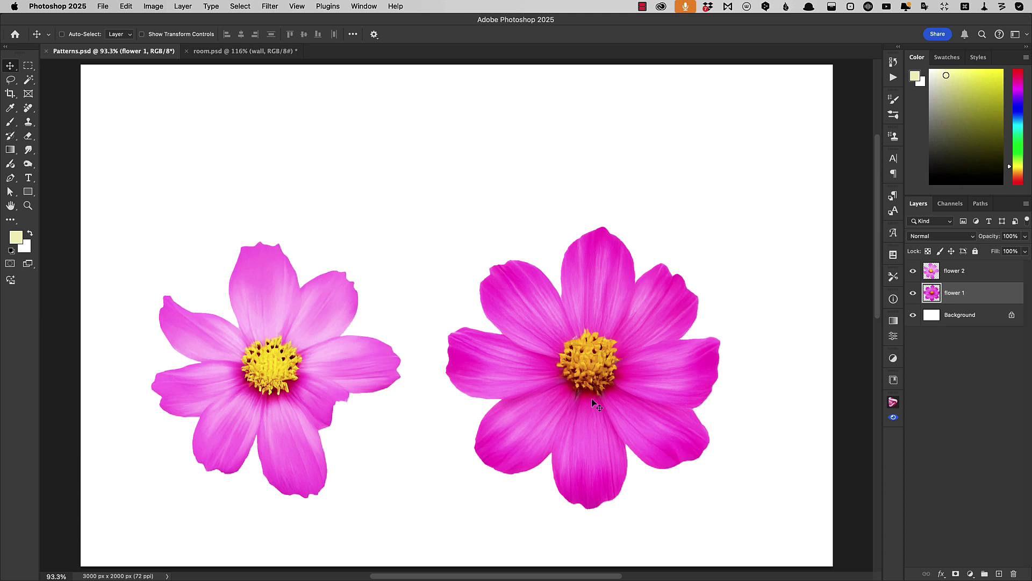
# Enable View > Pattern Preview for Patterns.psd and accept the smart-object warning
pyautogui.click(298, 6)
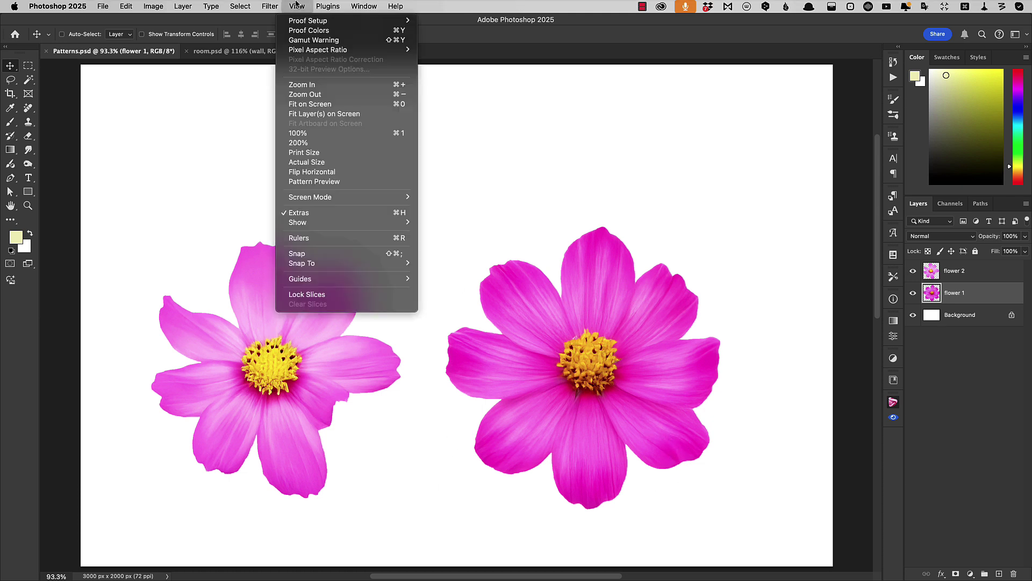
pyautogui.click(365, 186)
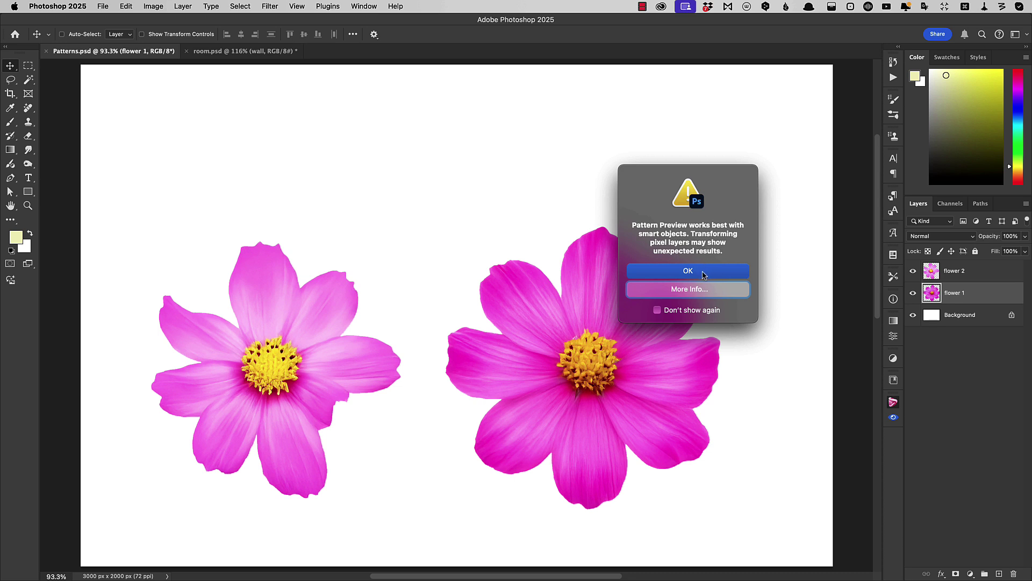
pyautogui.click(709, 276)
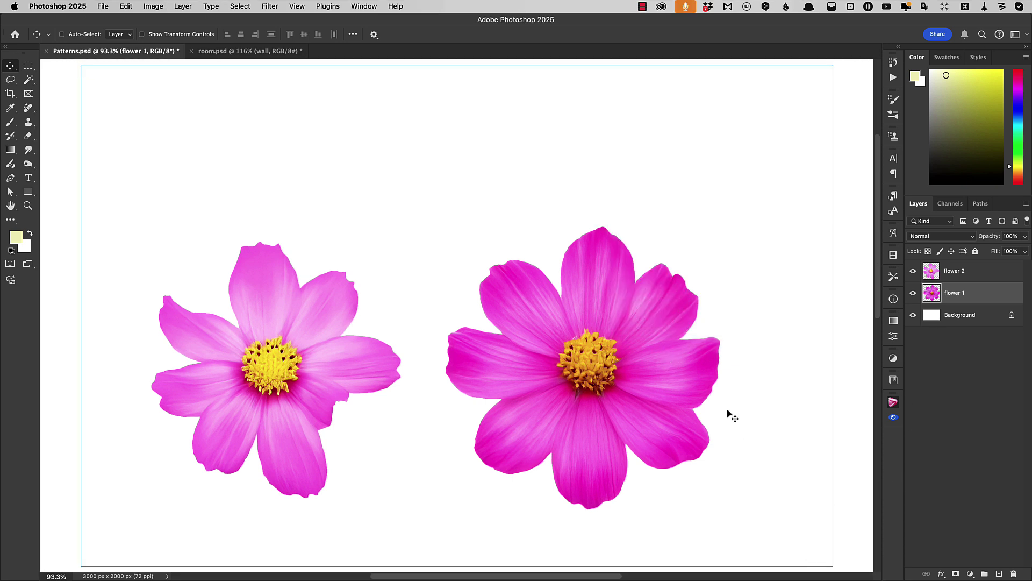
# Zoom out to about 27% and drag the flower 2 layer down and slightly right
pyautogui.press('super+alt+space')
pyautogui.moveTo(745, 359); pyautogui.dragTo(524, 315)
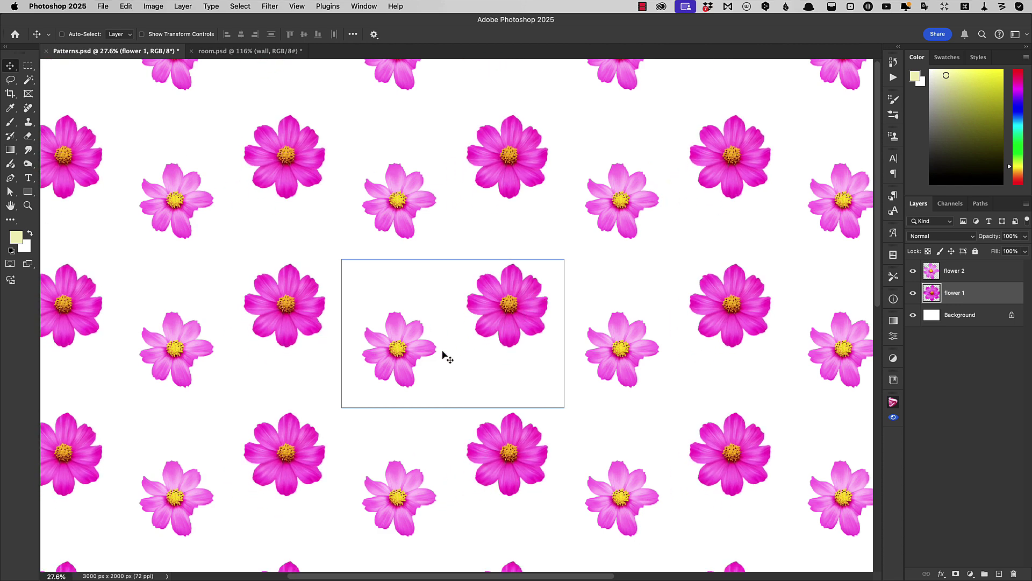
pyautogui.keyDown('ctrl'); pyautogui.click(408, 352); pyautogui.keyUp('ctrl')
pyautogui.moveTo(409, 352)
pyautogui.mouseDown()
pyautogui.moveTo(422, 361)
pyautogui.moveTo(412, 366)
pyautogui.mouseUp()
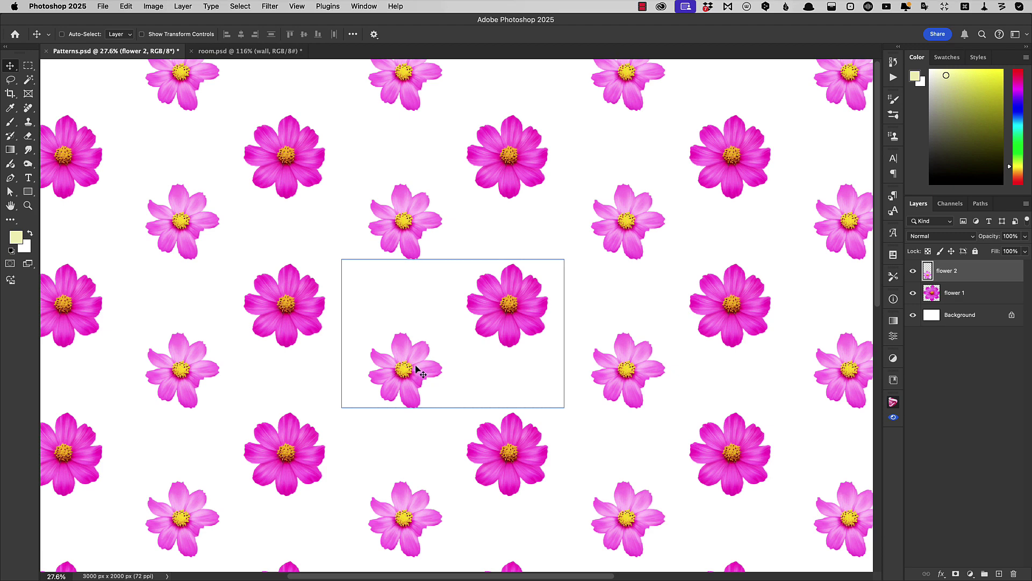
pyautogui.moveTo(417, 369)
pyautogui.mouseDown()
pyautogui.moveTo(419, 392)
pyautogui.moveTo(448, 396)
pyautogui.moveTo(403, 398)
pyautogui.moveTo(413, 395)
pyautogui.moveTo(409, 379)
pyautogui.mouseUp()
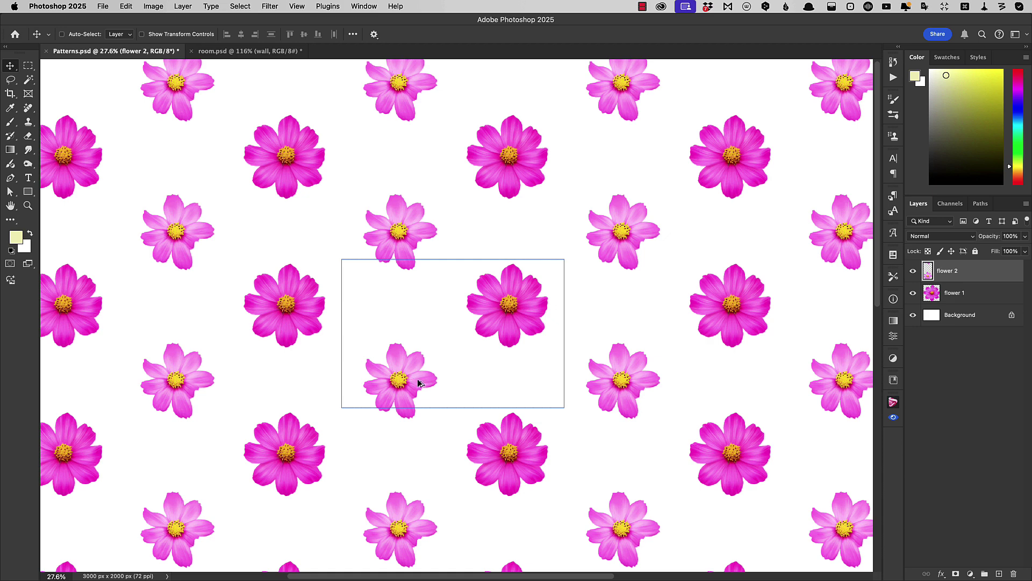
# Alt-drag a copy of flower 1 to the left and scale it to about 49%
pyautogui.keyDown('super'); pyautogui.click(506, 330); pyautogui.keyUp('super')
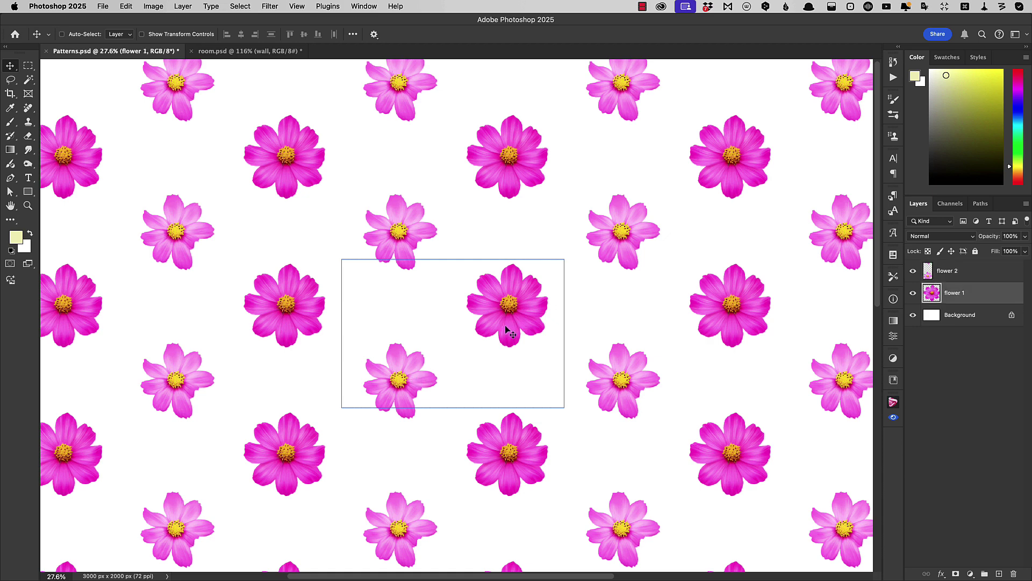
pyautogui.moveTo(508, 328); pyautogui.dragTo(437, 327)
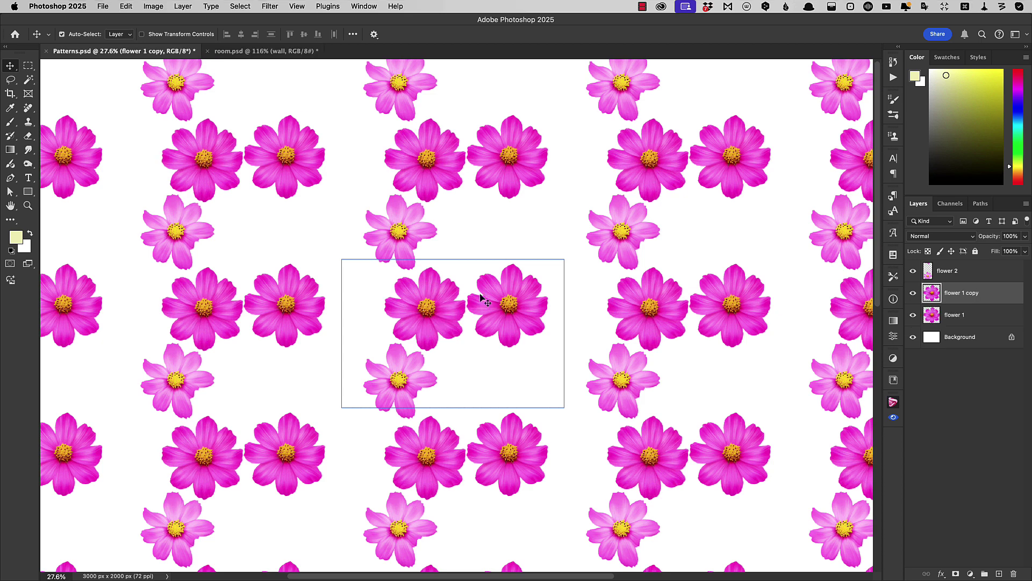
pyautogui.press('super+t')
pyautogui.moveTo(467, 268); pyautogui.dragTo(447, 290)
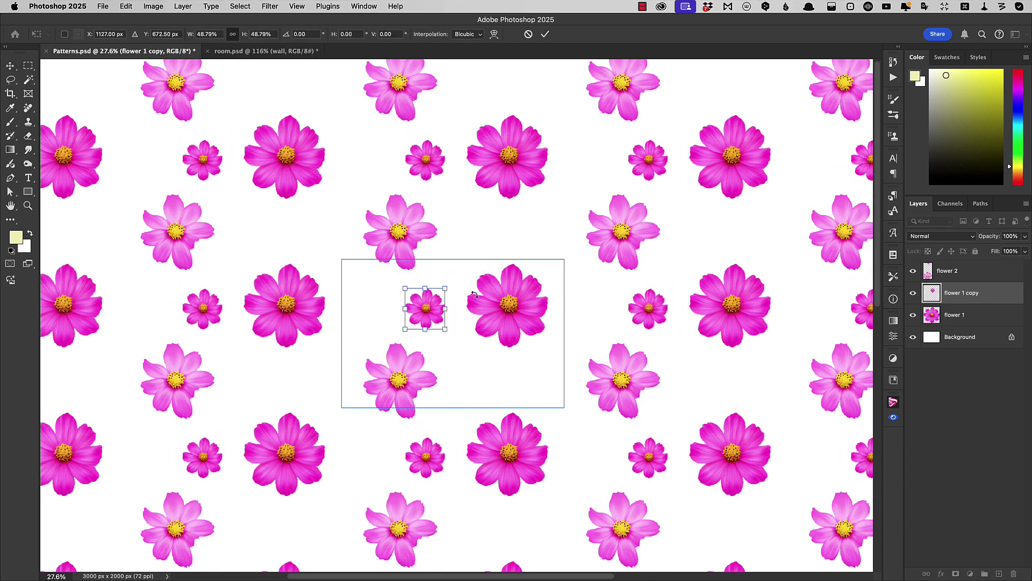
pyautogui.press('Return')
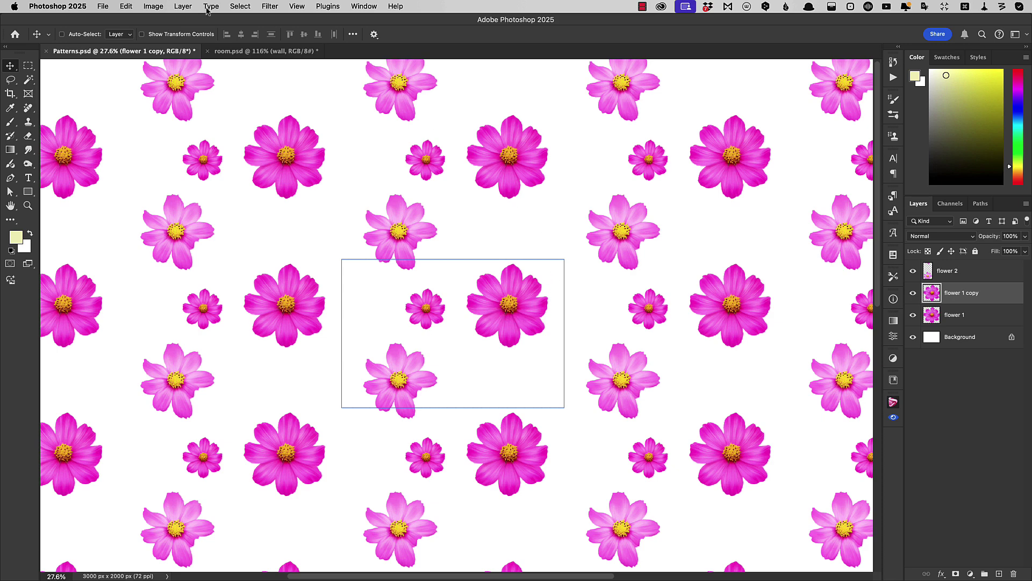
# Set the flower copy's Hue/Saturation hue to -36 to turn it purple
pyautogui.click(150, 6)
pyautogui.moveTo(175, 37)
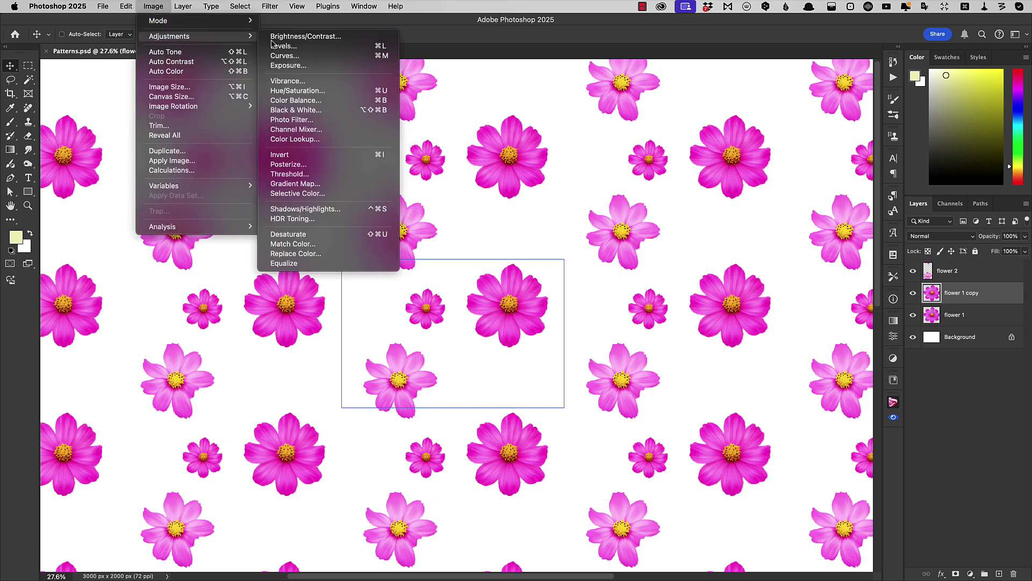
pyautogui.click(328, 91)
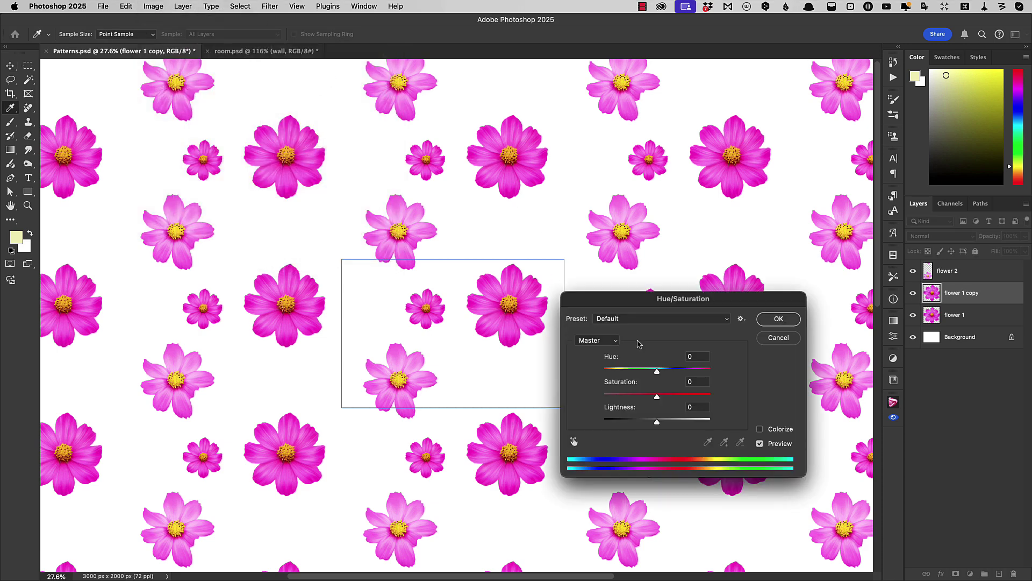
pyautogui.moveTo(657, 372); pyautogui.dragTo(637, 378)
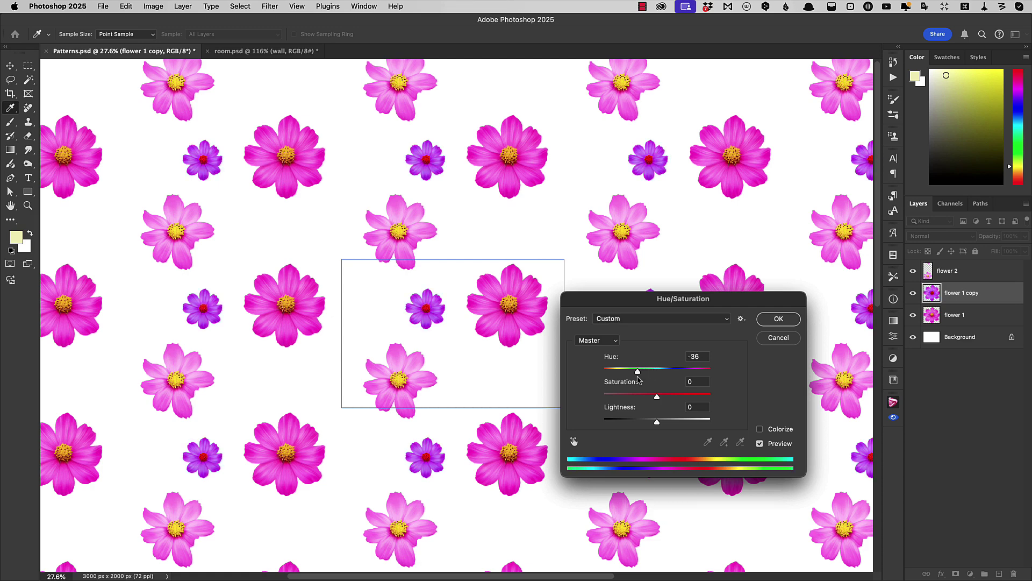
pyautogui.click(779, 319)
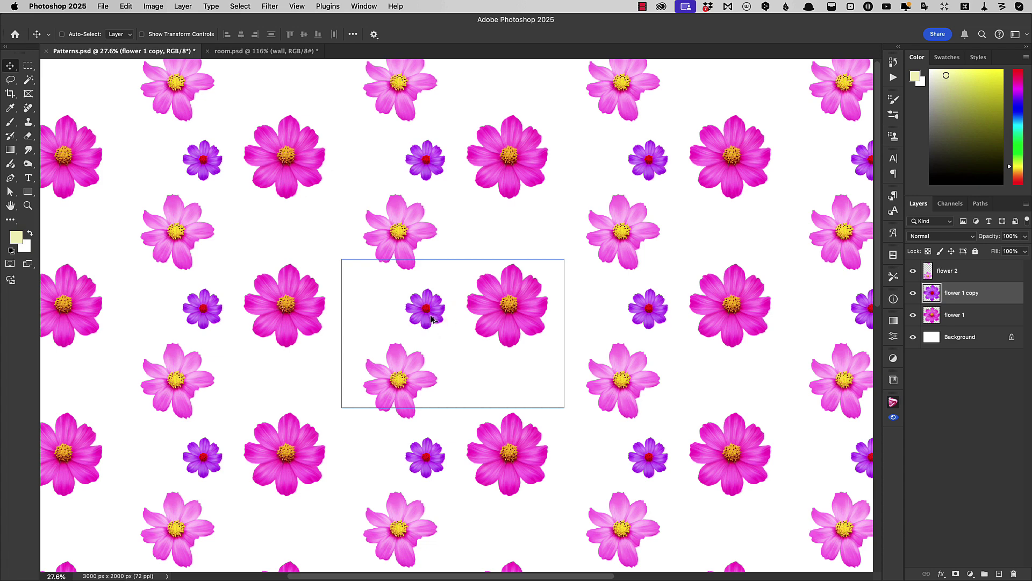
# Copy the purple flower into the empty gap and nudge flower 1 copy left and up
pyautogui.moveTo(431, 319); pyautogui.dragTo(564, 358)
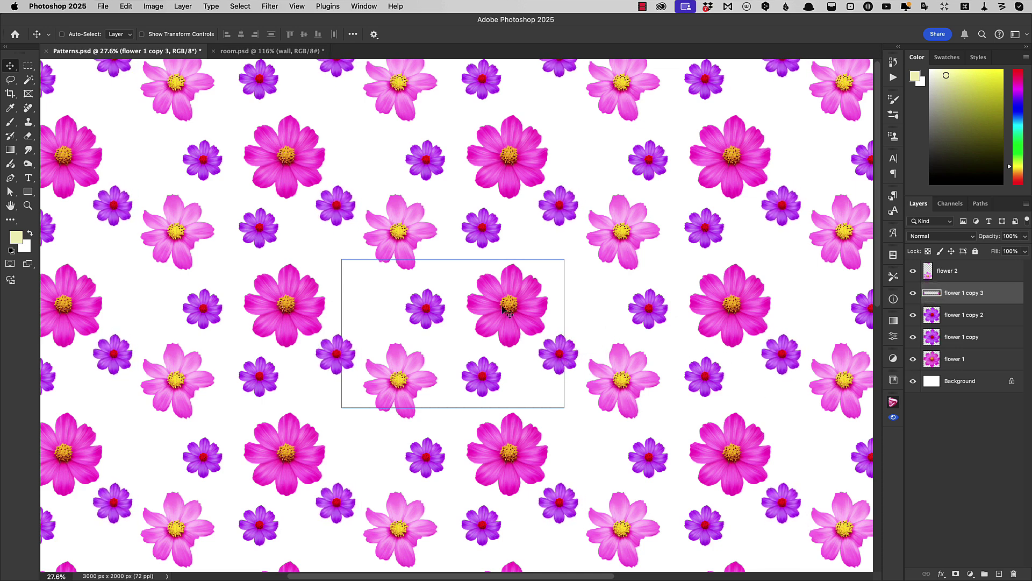
pyautogui.press('super')
pyautogui.moveTo(428, 313); pyautogui.dragTo(411, 309)
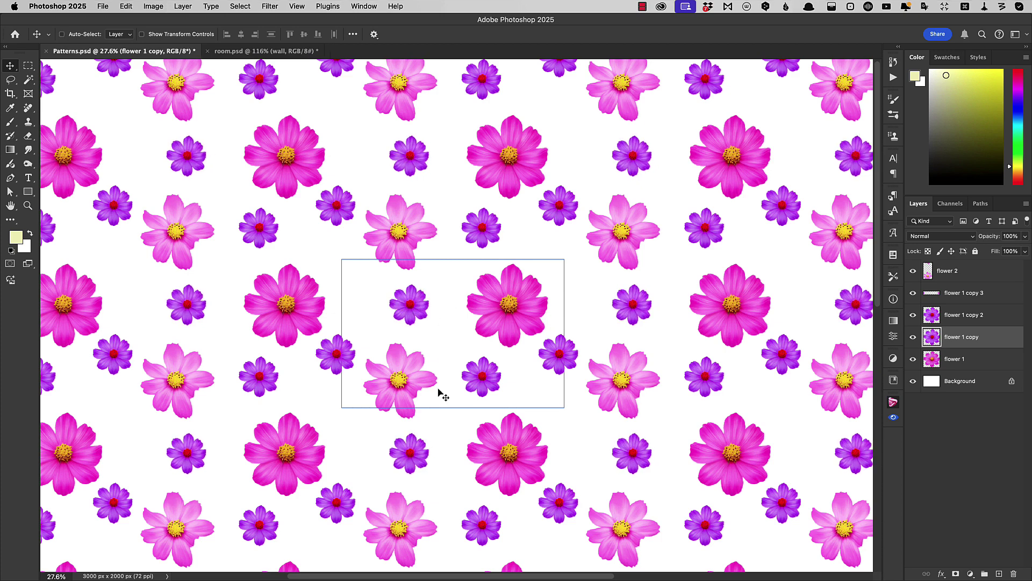
# Add a layer named stalks above the Background and set light green as foreground colour
pyautogui.click(935, 385)
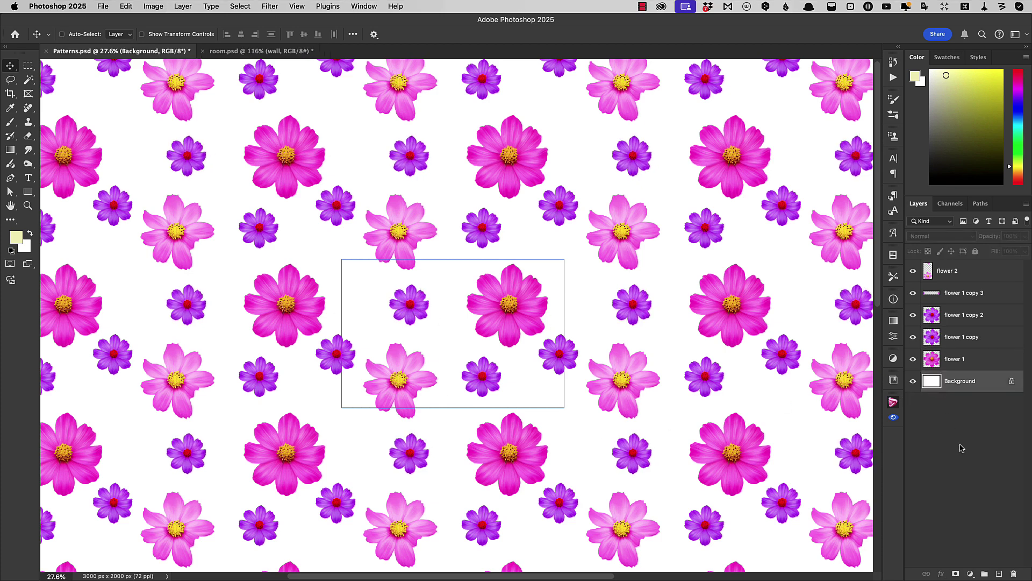
pyautogui.click(191, 6)
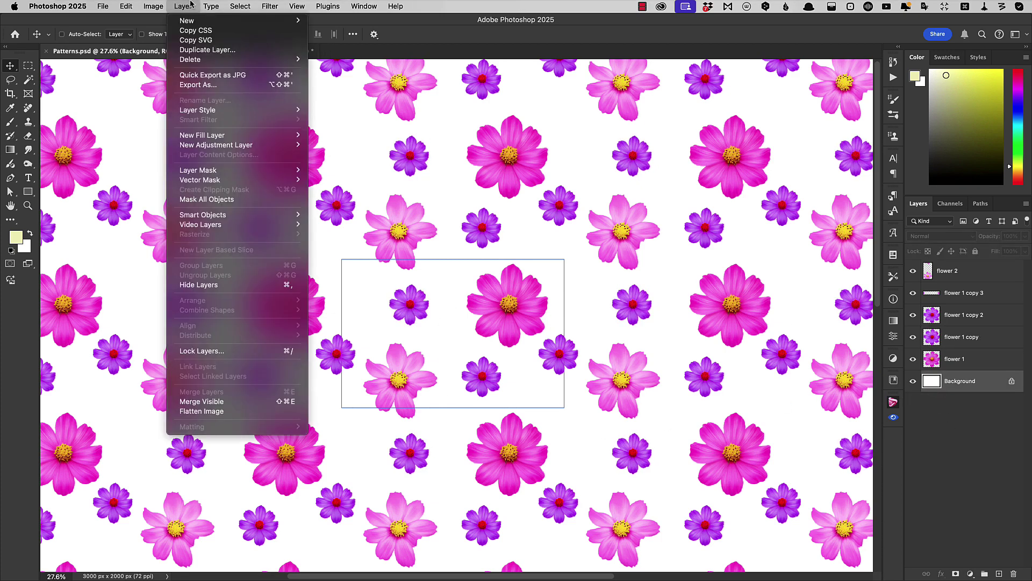
pyautogui.moveTo(198, 23)
pyautogui.click(353, 21)
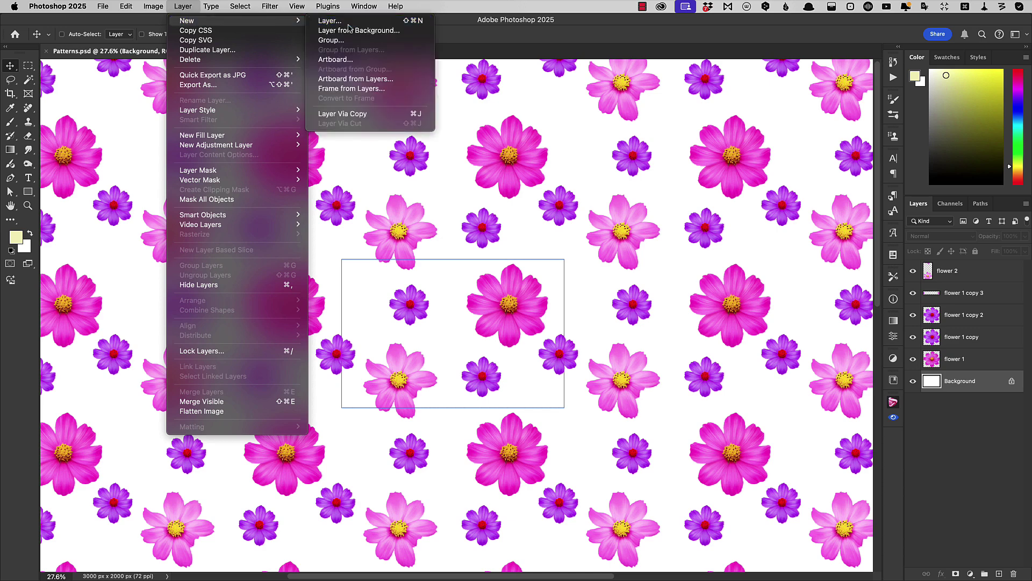
pyautogui.write('stalks')
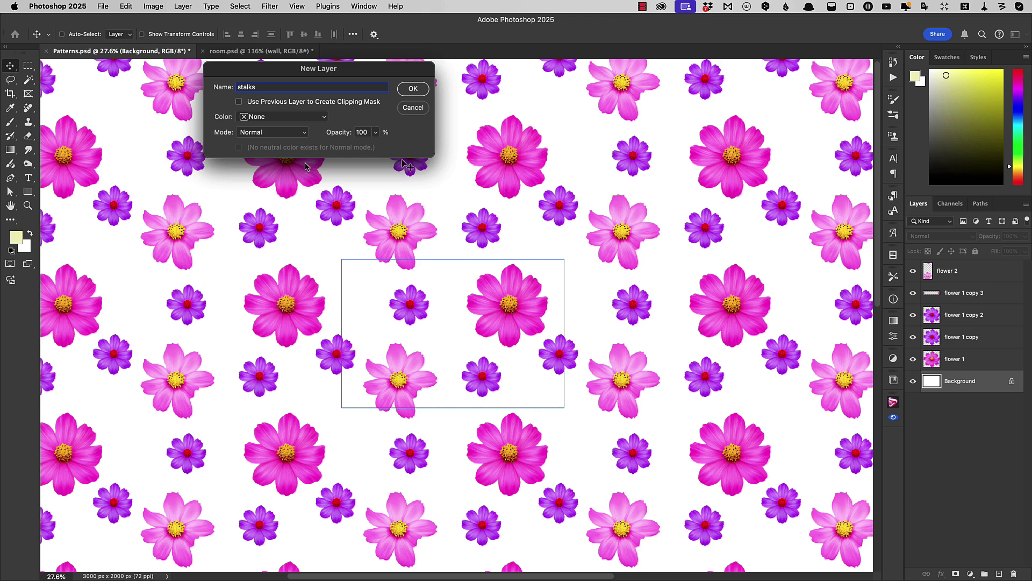
pyautogui.click(416, 87)
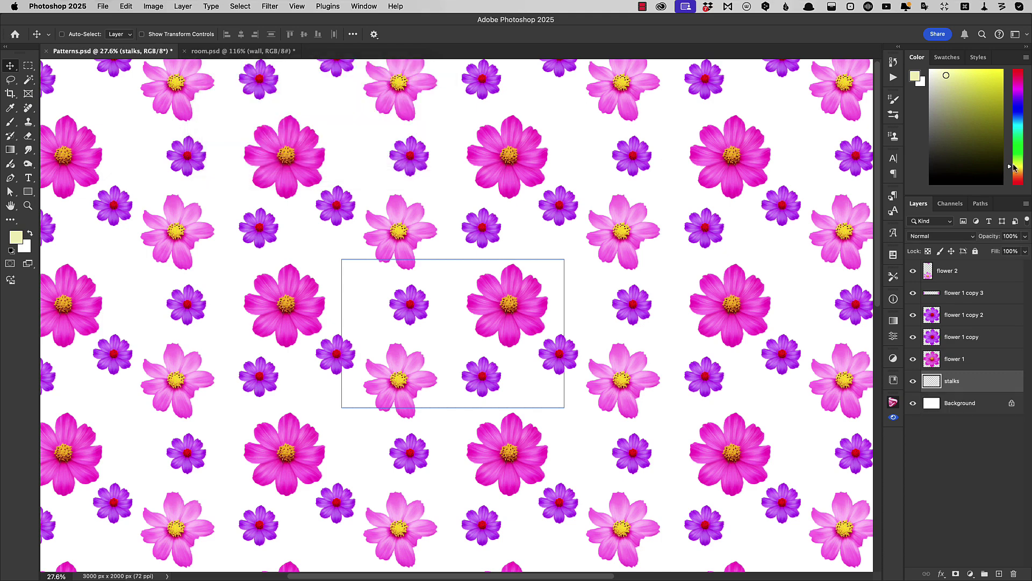
pyautogui.moveTo(1010, 169); pyautogui.dragTo(1012, 159)
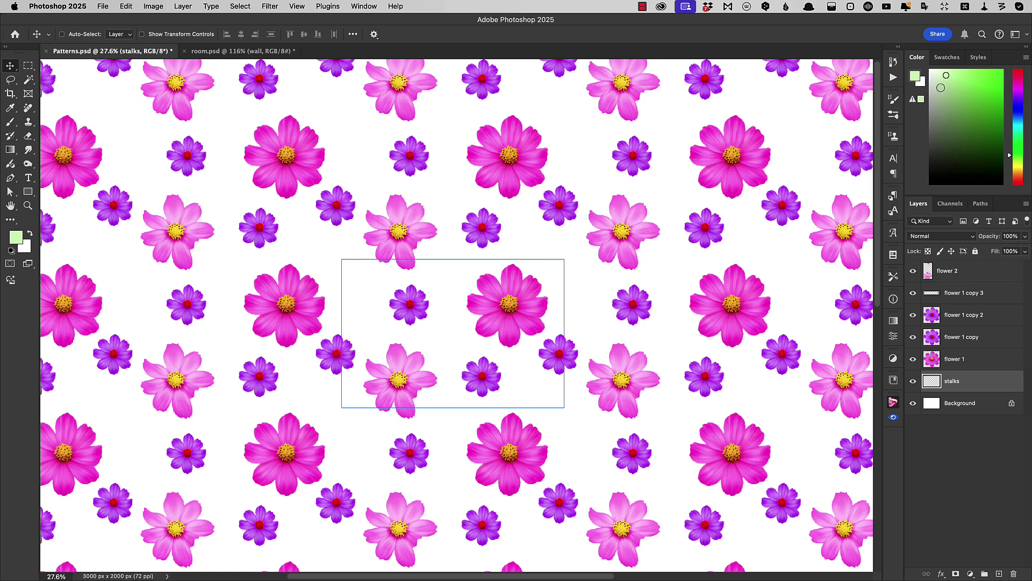
pyautogui.moveTo(941, 87); pyautogui.dragTo(956, 87)
# Brush five green stalks on the stalks layer joining the pink and purple flowers
pyautogui.click(9, 125)
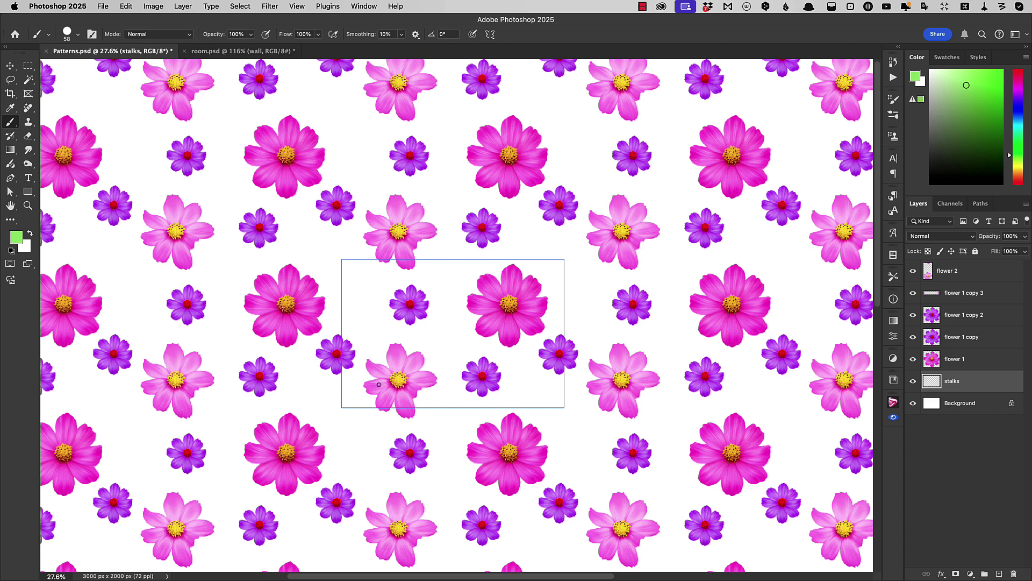
pyautogui.moveTo(411, 363); pyautogui.dragTo(481, 330)
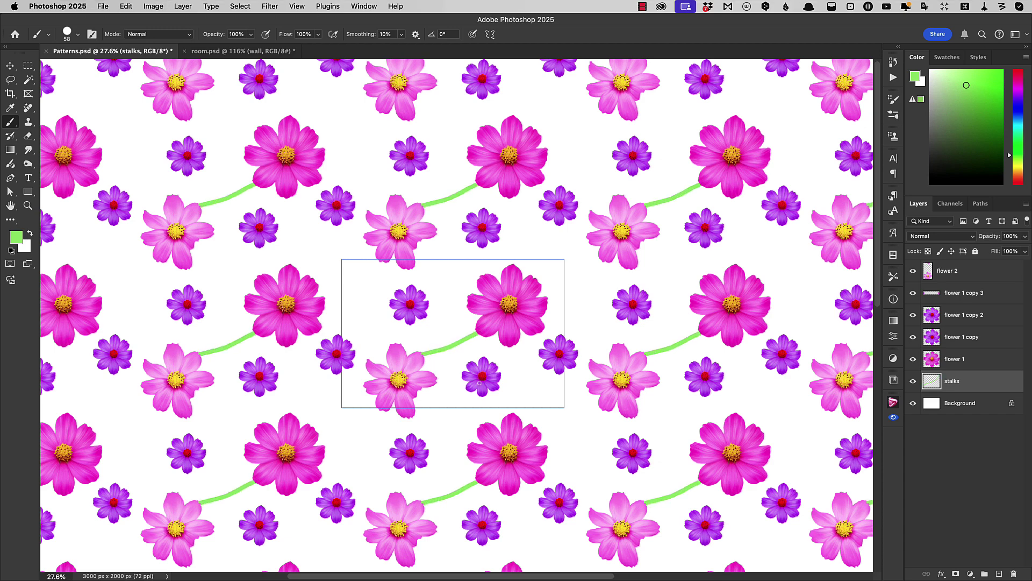
pyautogui.moveTo(479, 382); pyautogui.dragTo(541, 357)
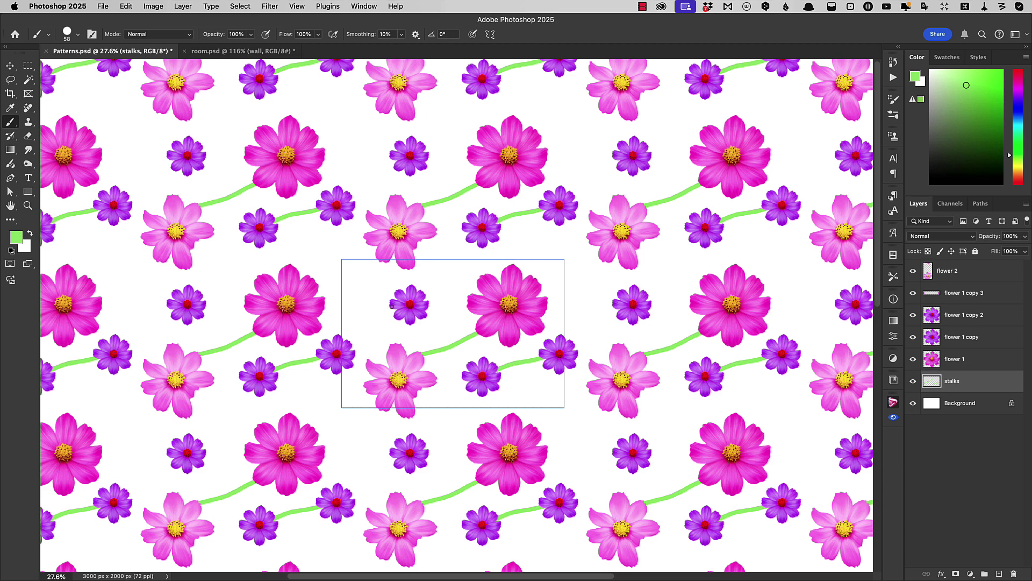
pyautogui.moveTo(426, 293)
pyautogui.mouseDown()
pyautogui.moveTo(522, 239)
pyautogui.moveTo(587, 236)
pyautogui.mouseUp()
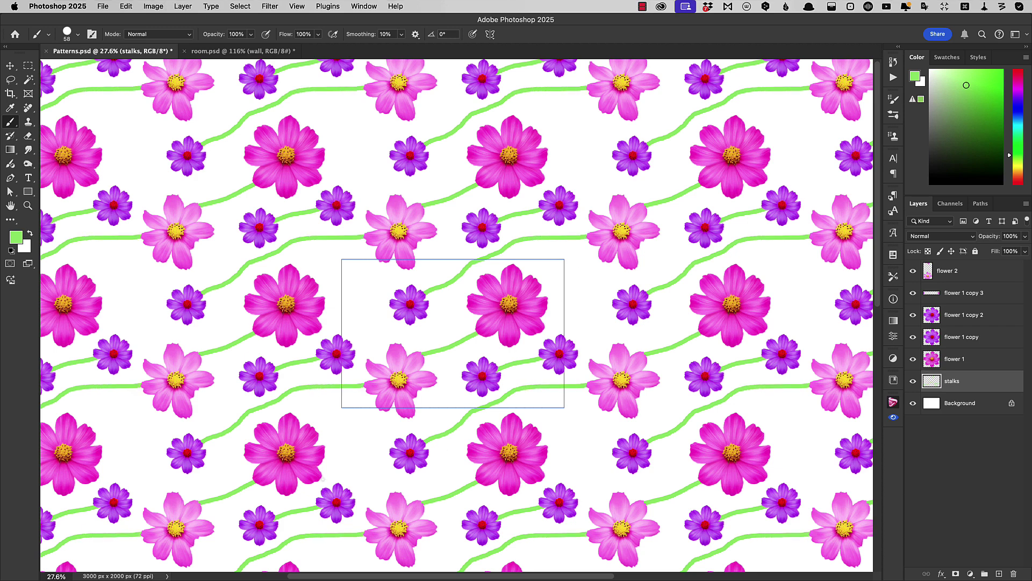
pyautogui.moveTo(334, 356); pyautogui.dragTo(412, 304)
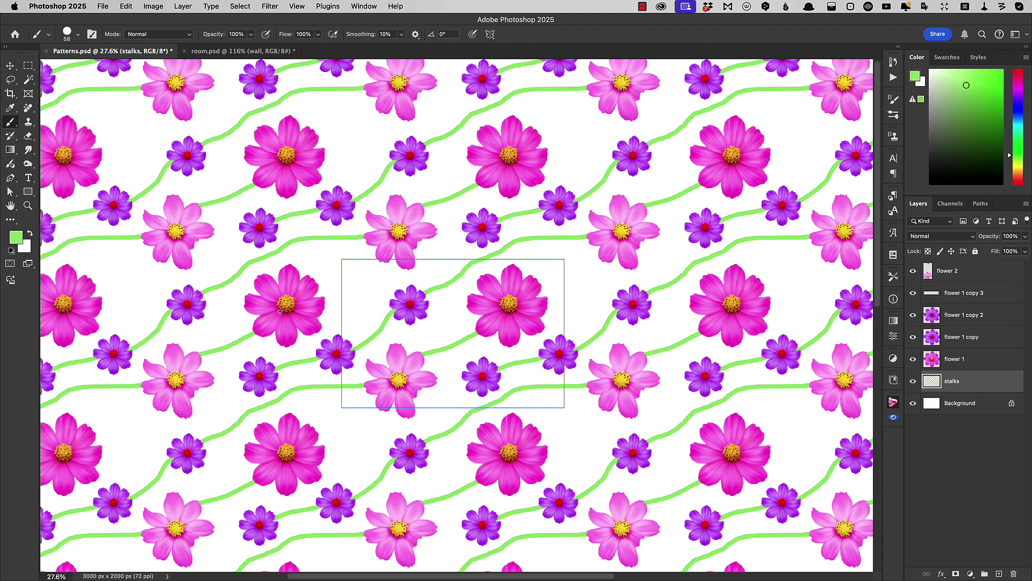
pyautogui.moveTo(285, 311)
pyautogui.mouseDown()
pyautogui.moveTo(354, 287)
pyautogui.moveTo(386, 260)
pyautogui.mouseUp()
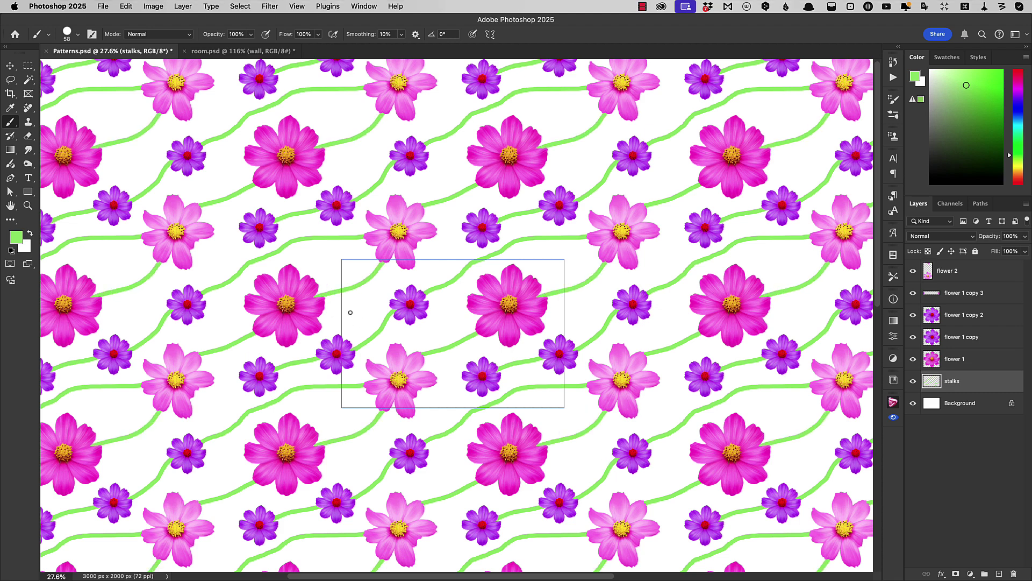
# Paint four small green leaf strokes along the stalks on the stalks layer
pyautogui.moveTo(439, 286); pyautogui.dragTo(444, 267)
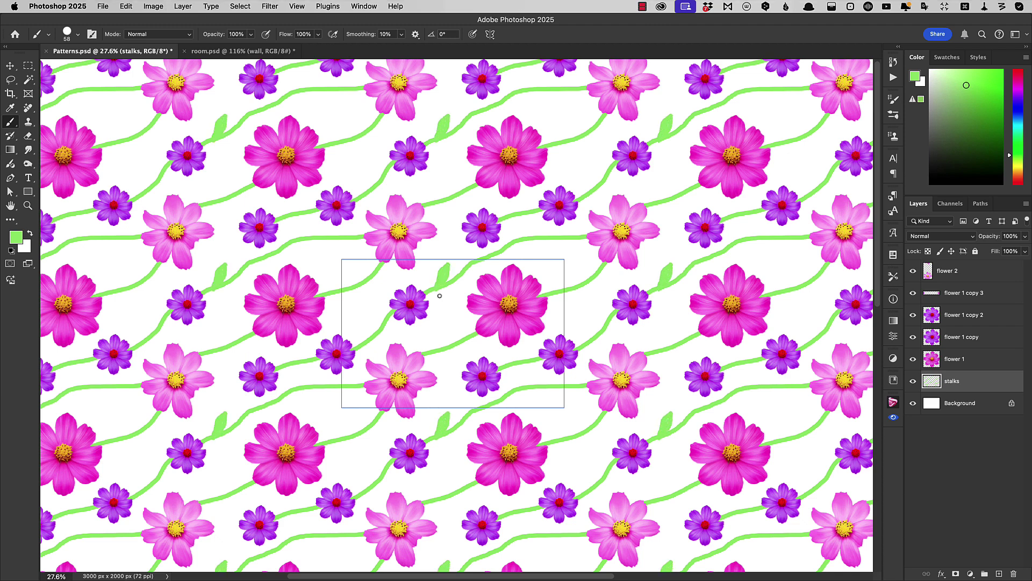
pyautogui.moveTo(446, 351)
pyautogui.mouseDown()
pyautogui.moveTo(473, 356)
pyautogui.moveTo(465, 345)
pyautogui.moveTo(447, 348)
pyautogui.moveTo(469, 354)
pyautogui.mouseUp()
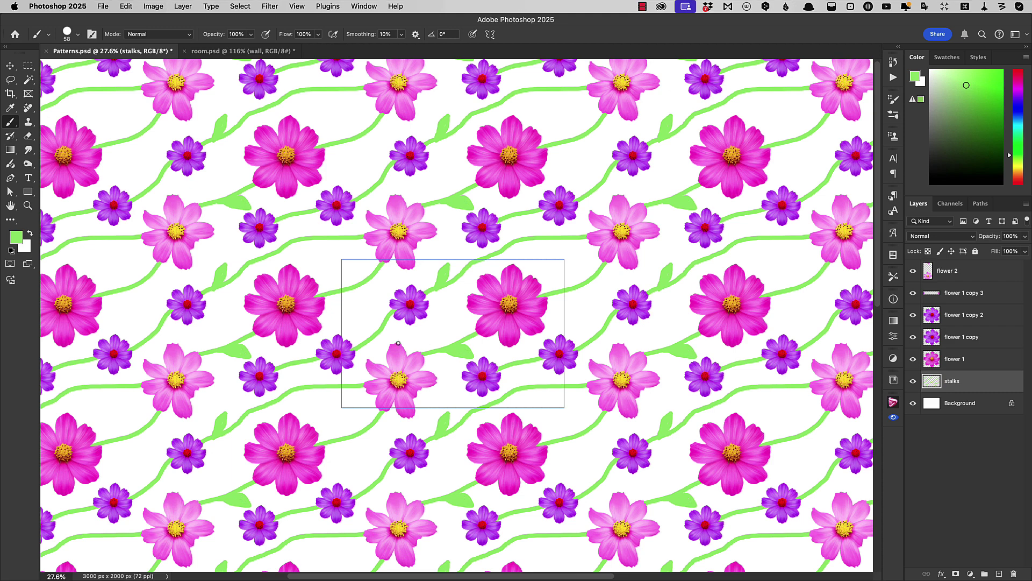
pyautogui.moveTo(364, 340)
pyautogui.mouseDown()
pyautogui.moveTo(369, 316)
pyautogui.moveTo(368, 338)
pyautogui.mouseUp()
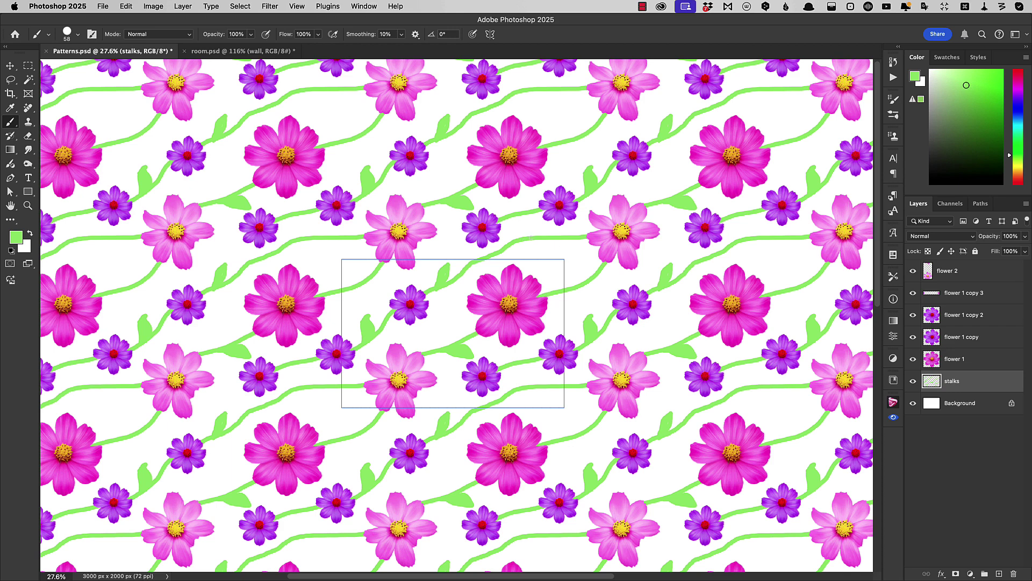
pyautogui.moveTo(530, 237)
pyautogui.mouseDown()
pyautogui.moveTo(561, 232)
pyautogui.moveTo(535, 238)
pyautogui.mouseUp()
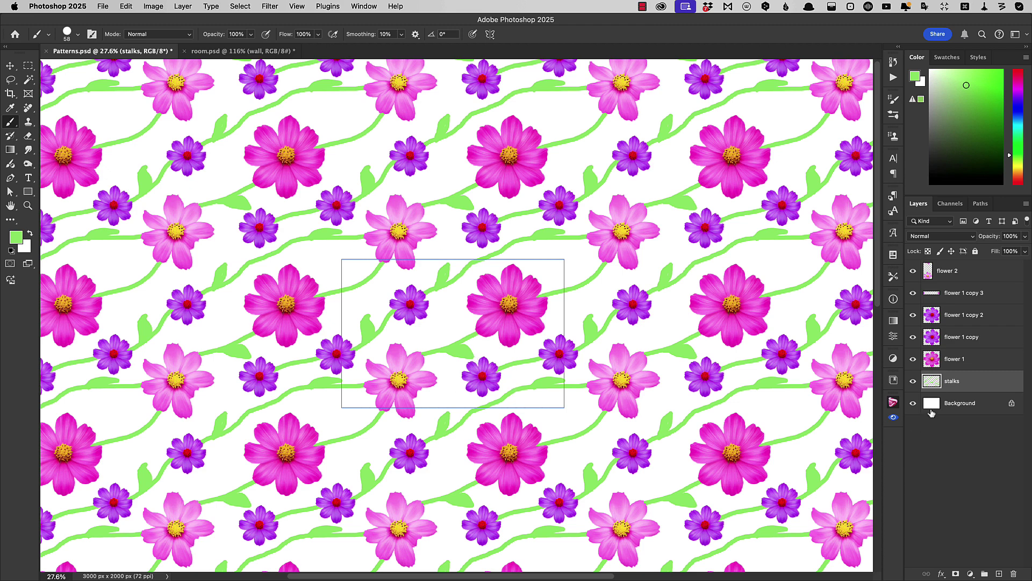
# Fill the Background layer with a pale yellow chosen in the Color panel
pyautogui.click(931, 411)
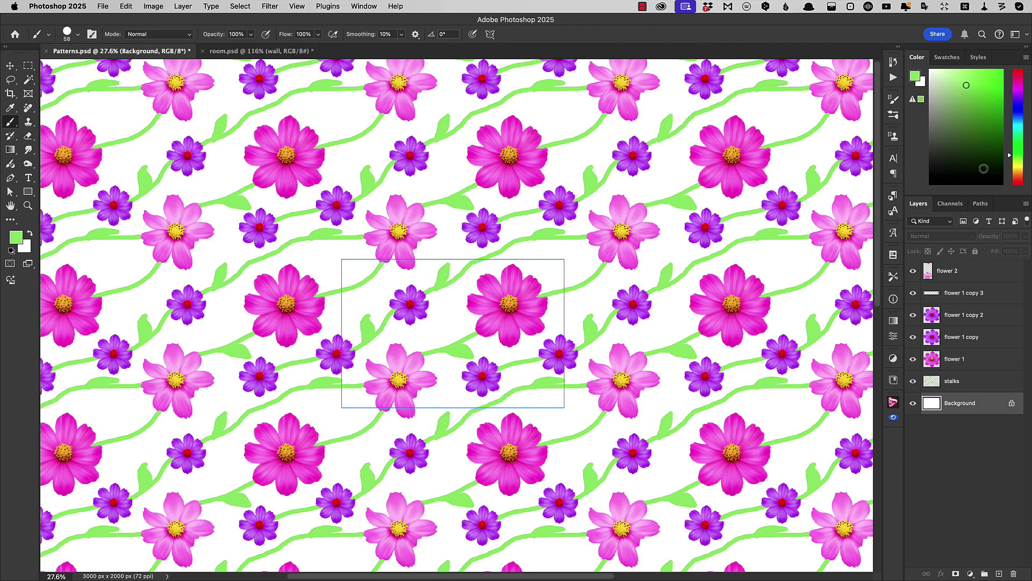
pyautogui.moveTo(1010, 158); pyautogui.dragTo(1011, 165)
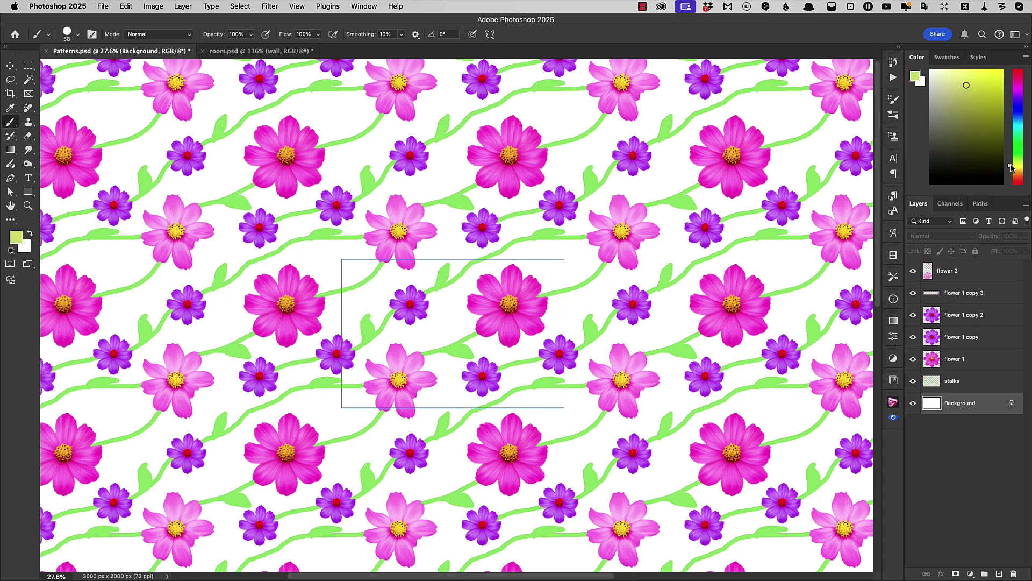
pyautogui.click(955, 74)
pyautogui.hotkey('alt', 'BackSpace')
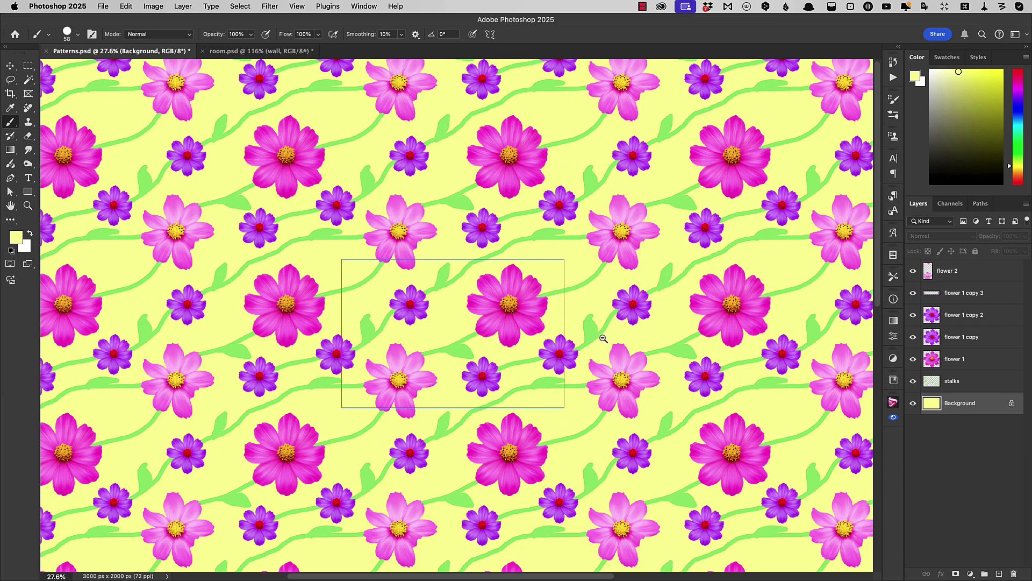
pyautogui.scroll(-10, 605, 336)
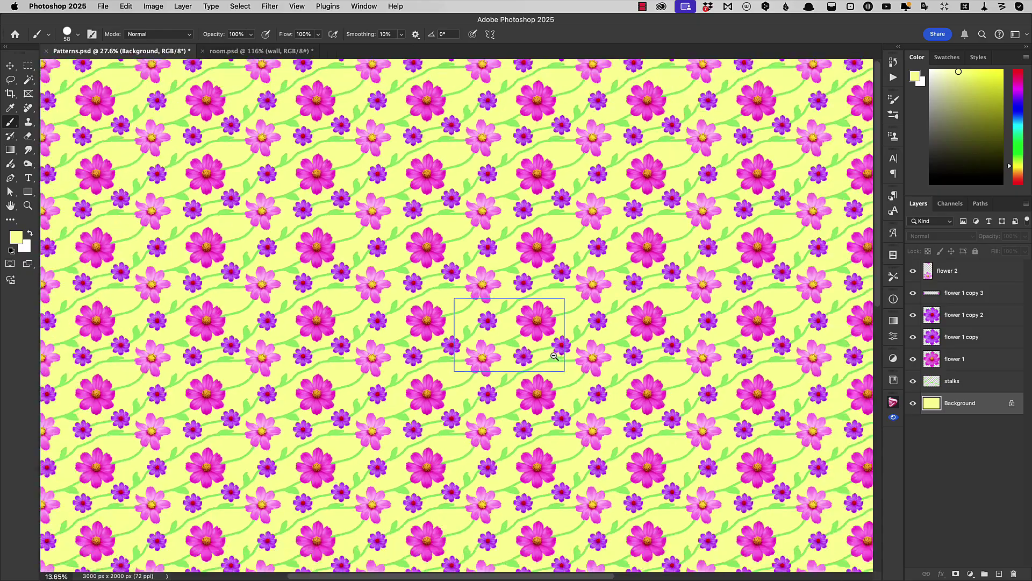
pyautogui.scroll(-8, 544, 361)
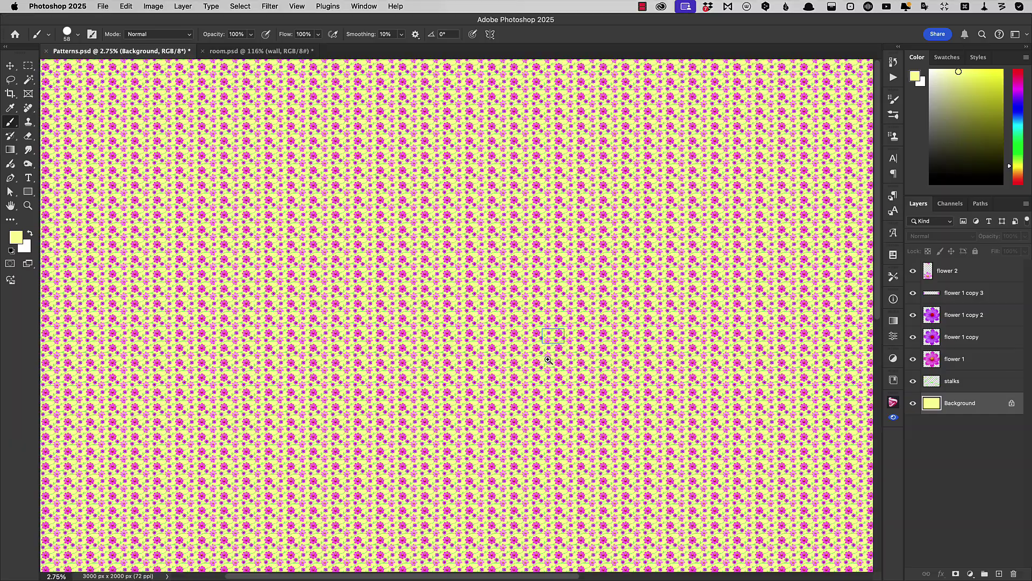
pyautogui.moveTo(548, 360); pyautogui.dragTo(662, 366)
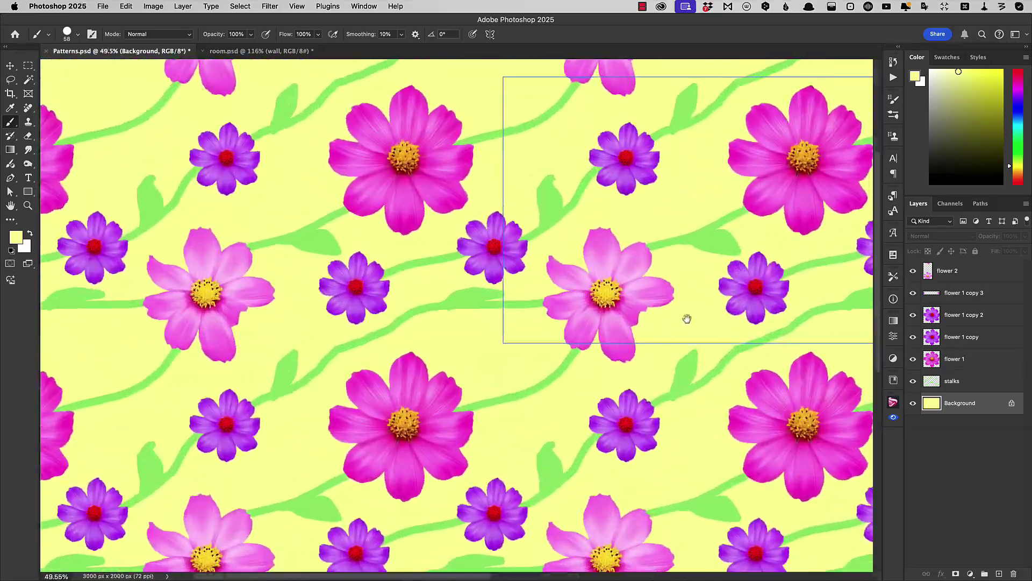
pyautogui.moveTo(687, 319); pyautogui.dragTo(489, 396)
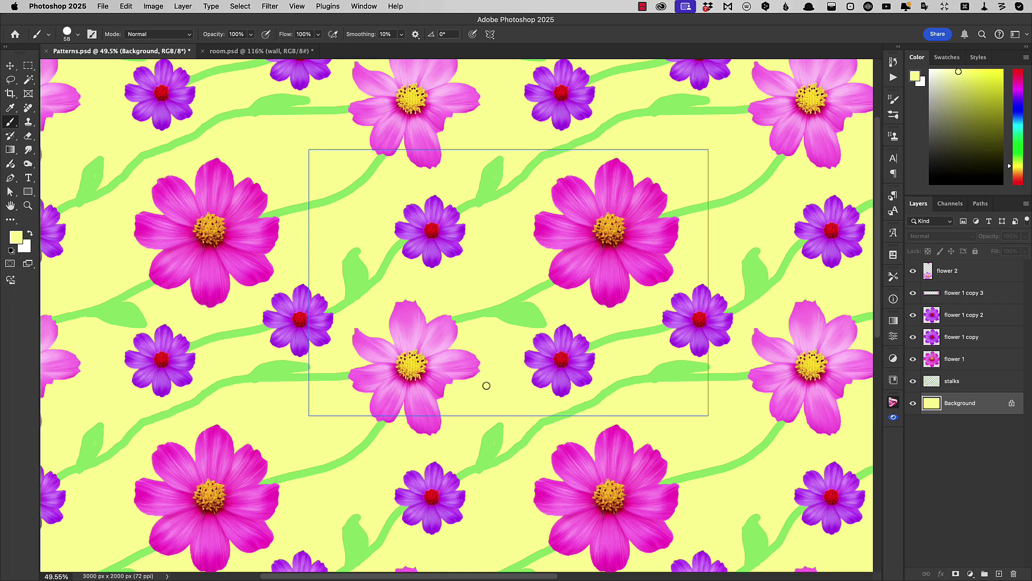
# Select all and define the tile as a pattern named 'wallpaper'
pyautogui.click(240, 6)
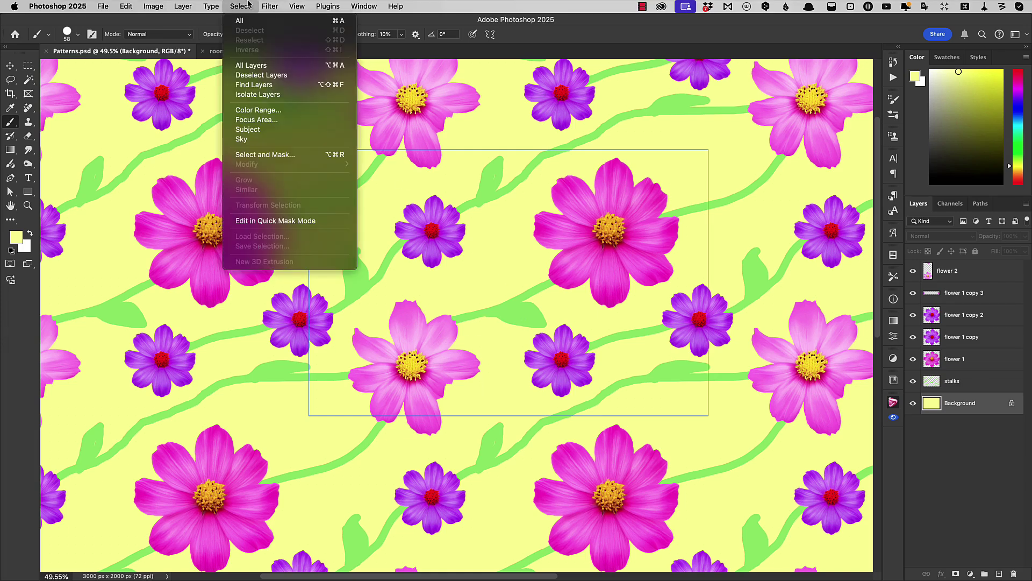
pyautogui.click(239, 20)
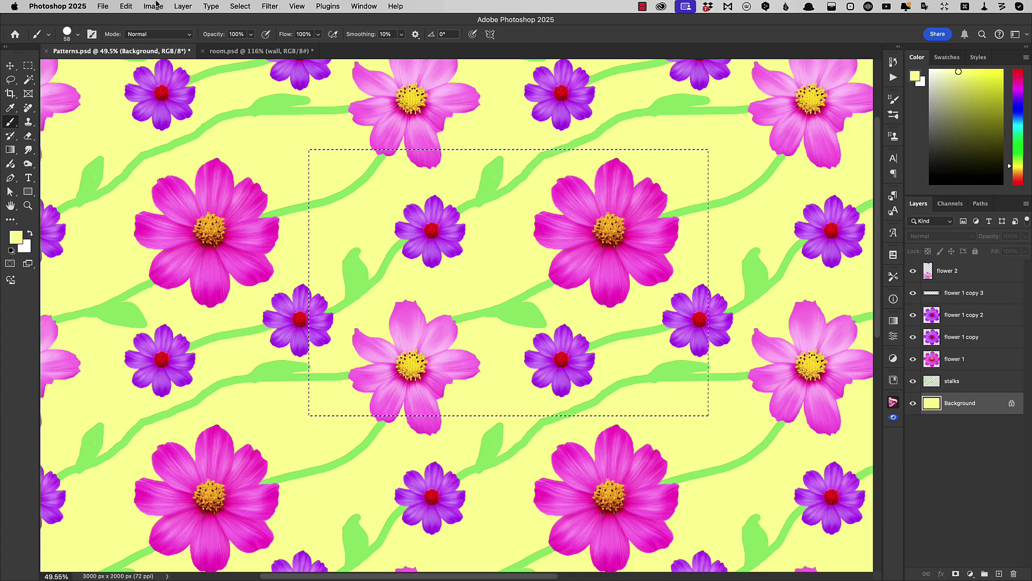
pyautogui.click(126, 6)
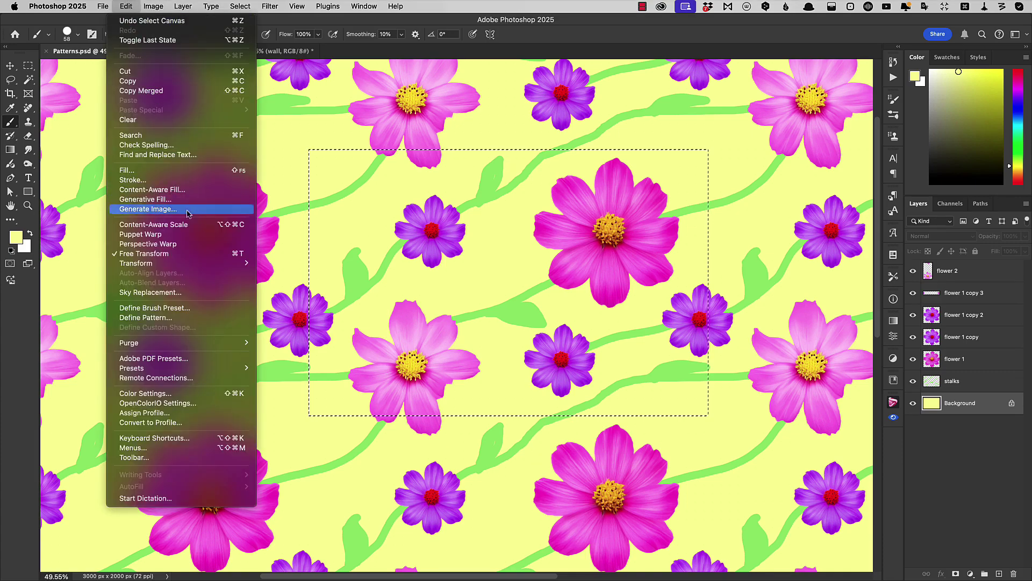
pyautogui.click(185, 321)
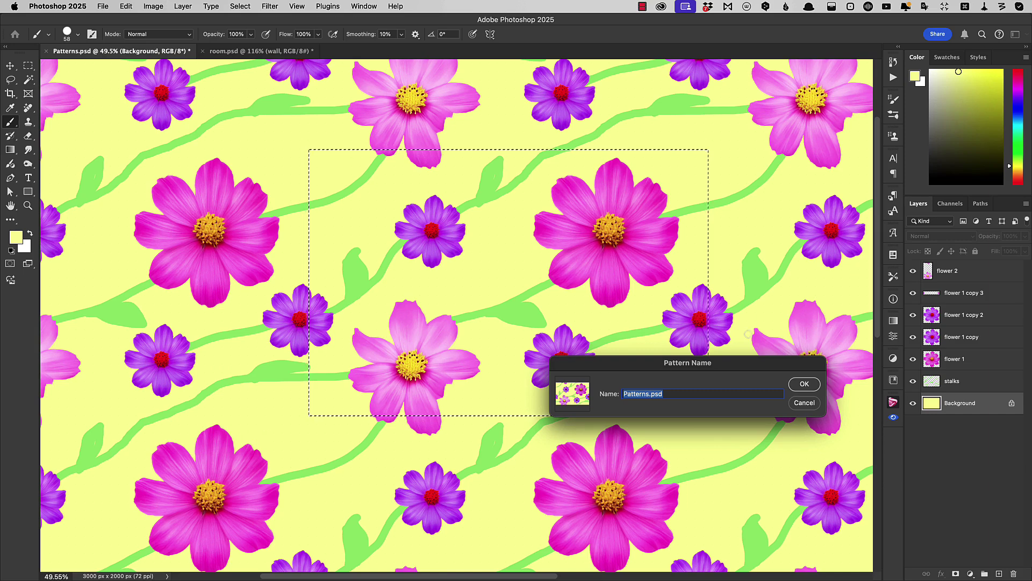
pyautogui.write('wallpaper')
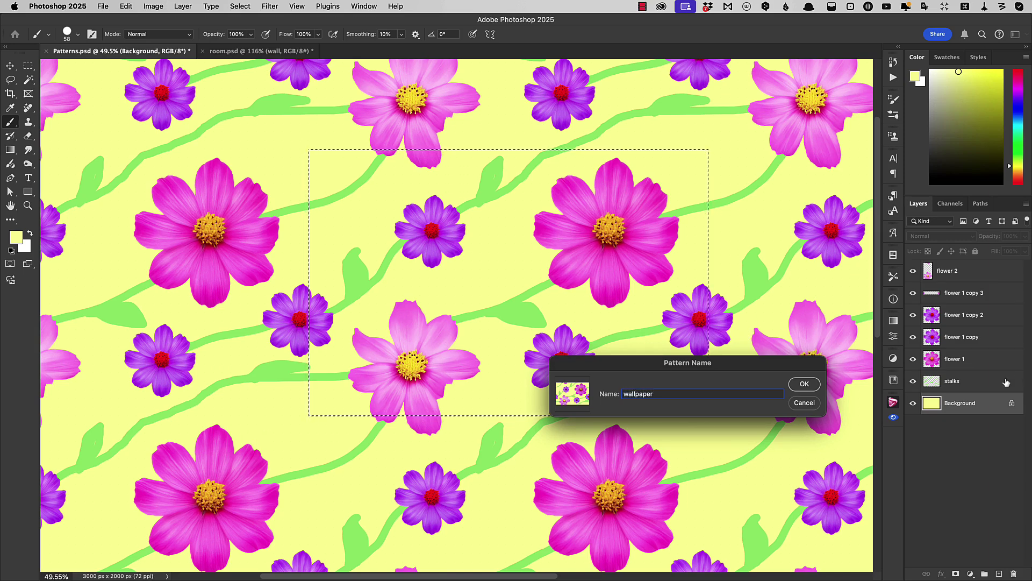
pyautogui.click(803, 385)
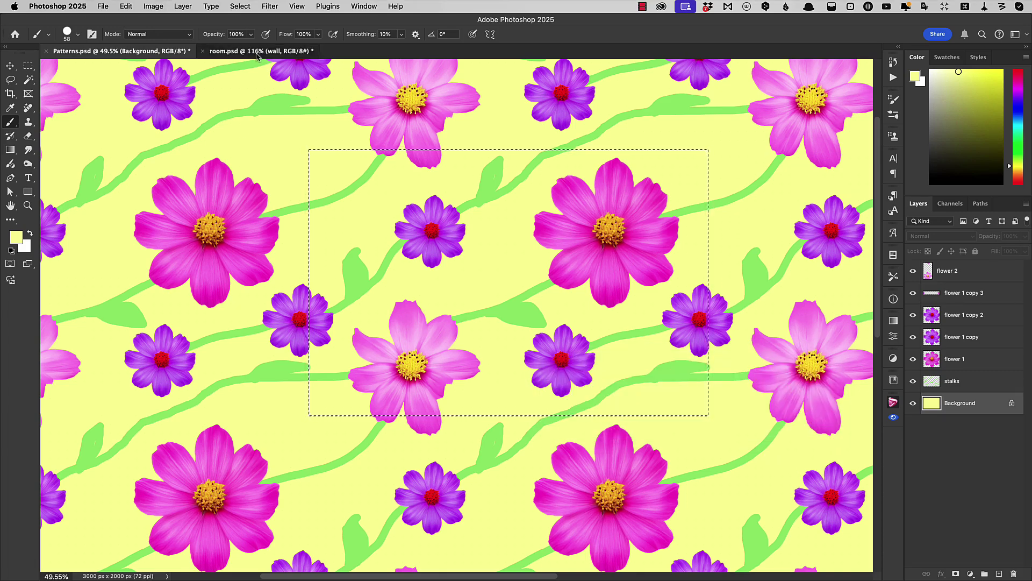
# Switch to room.psd, toggle Layer 1's visibility to check the wall layer, then open Layer Style
pyautogui.click(239, 51)
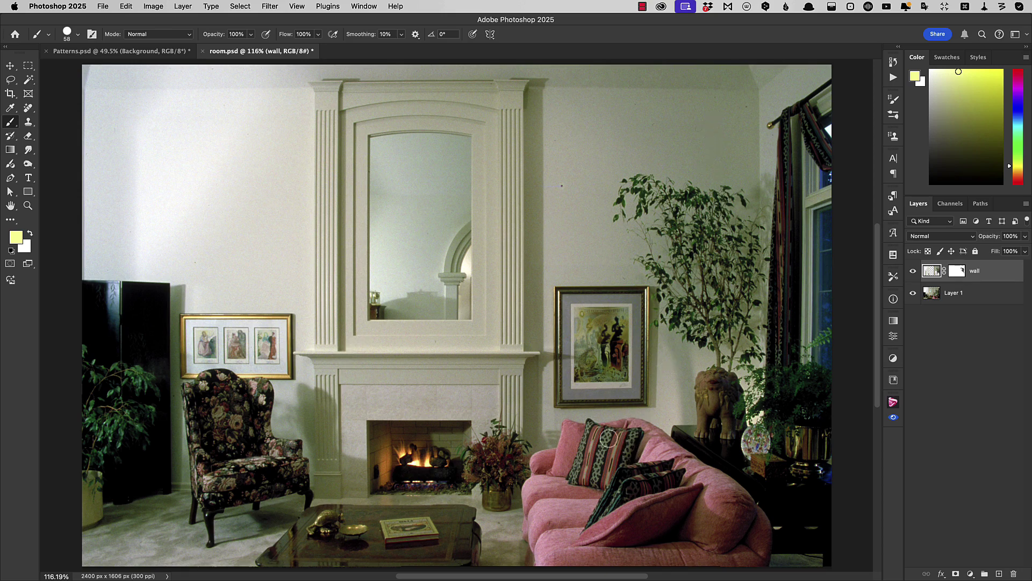
pyautogui.press('v')
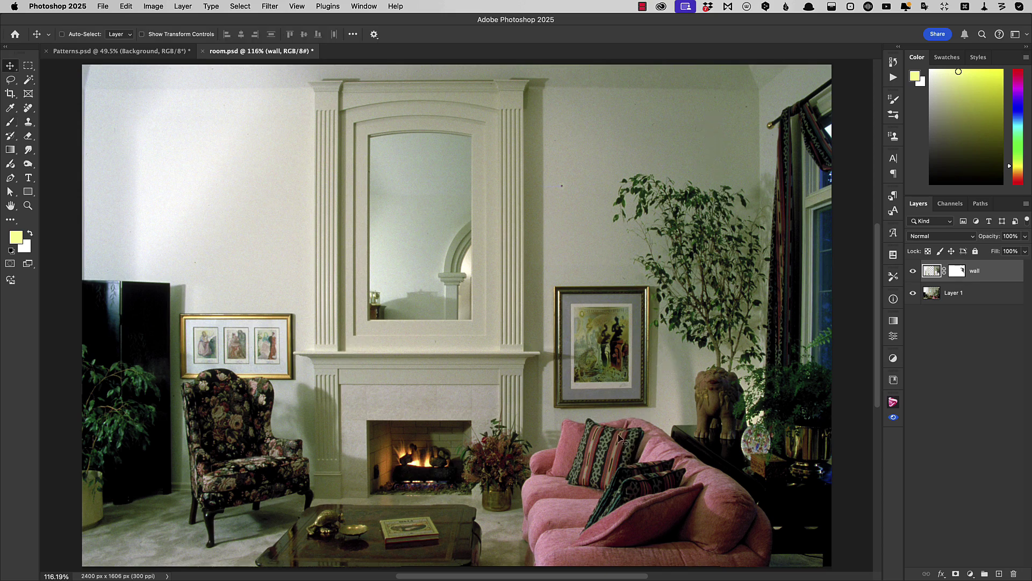
pyautogui.click(913, 292)
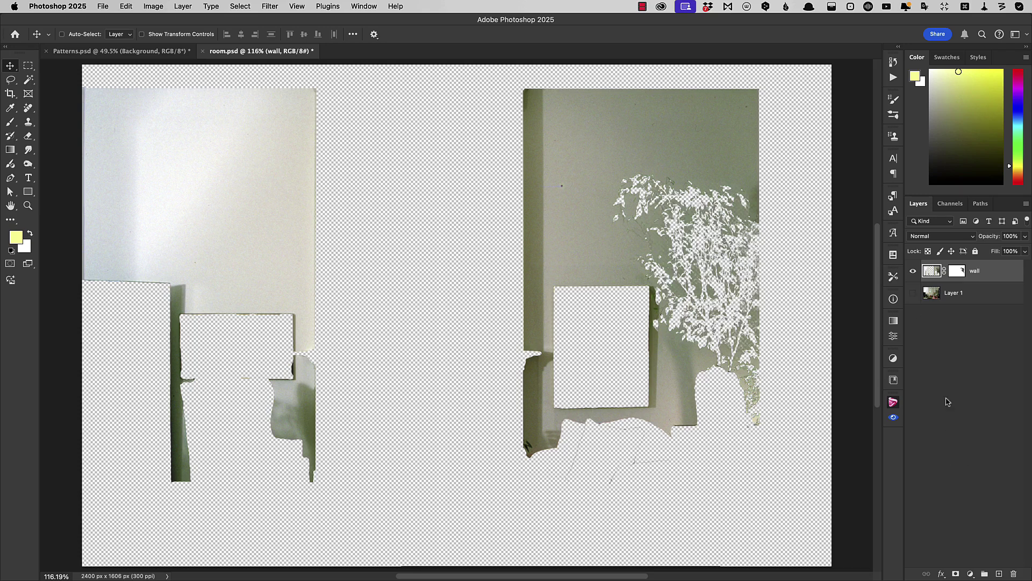
pyautogui.click(913, 293)
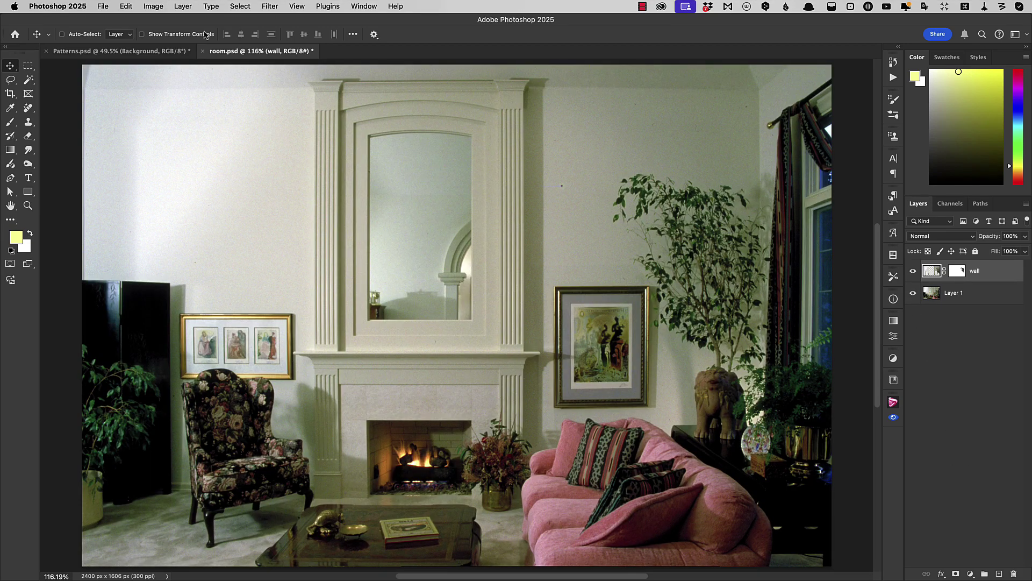
pyautogui.click(182, 6)
pyautogui.moveTo(293, 111)
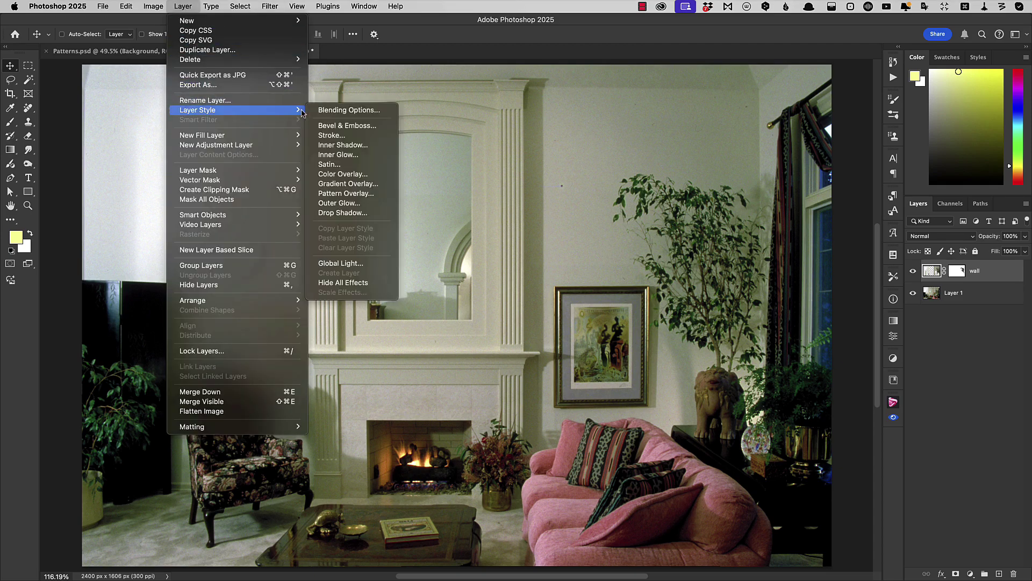
# Add a Pattern Overlay to the wall layer using the new yellow flower wallpaper pattern
pyautogui.click(373, 196)
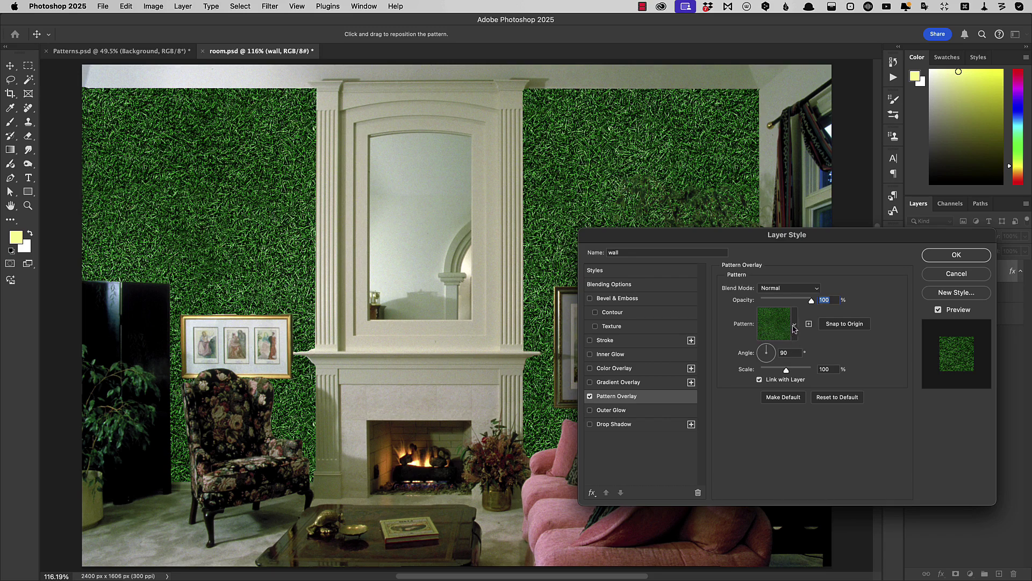
pyautogui.click(794, 329)
pyautogui.scroll(-3, 762, 409)
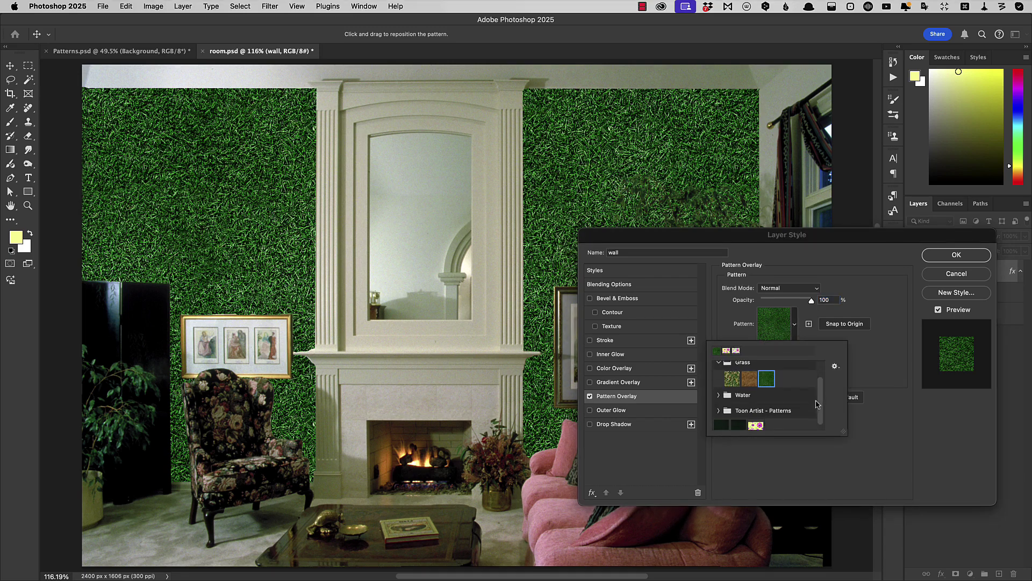
pyautogui.click(754, 423)
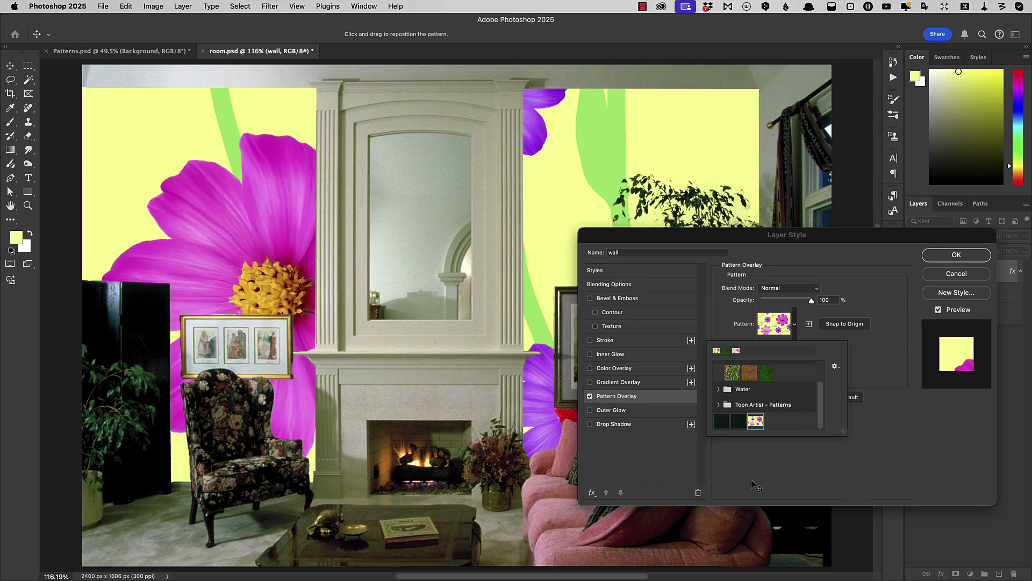
pyautogui.click(832, 237)
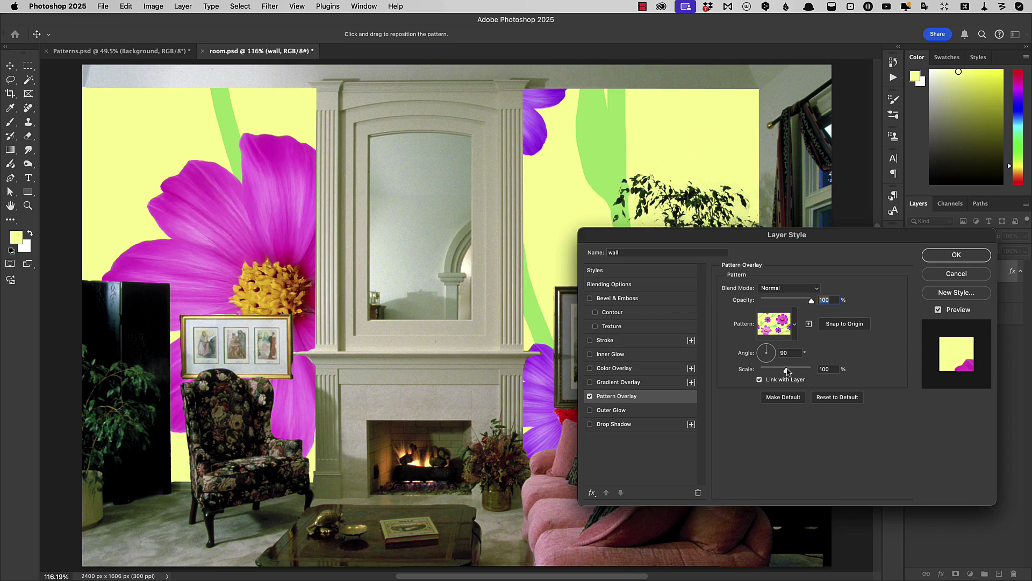
# Reduce the wall's Pattern Overlay scale to 4% for many small flower repeats
pyautogui.moveTo(787, 371); pyautogui.dragTo(763, 372)
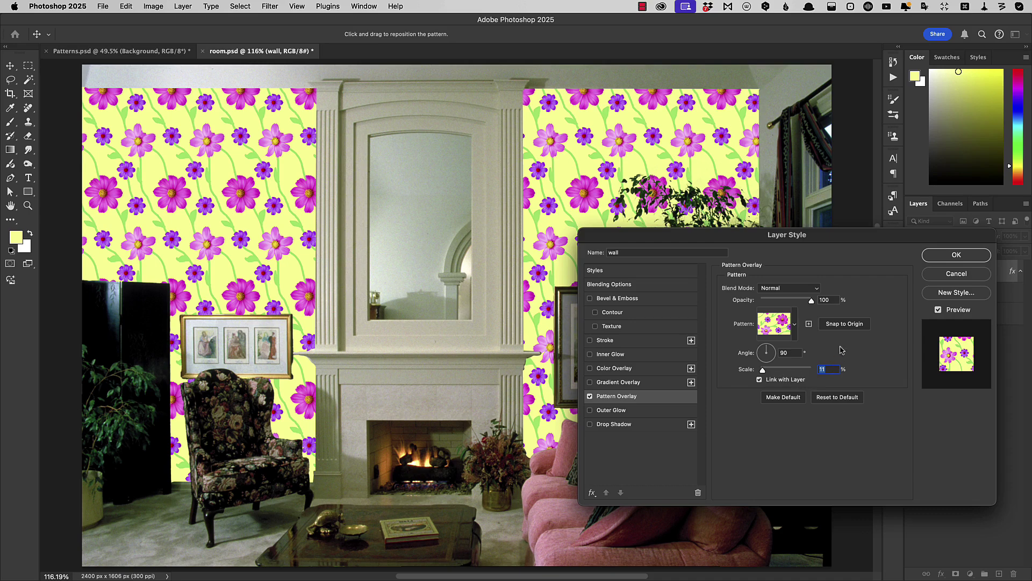
pyautogui.press('Down')
pyautogui.press('Down')
pyautogui.press('Down')
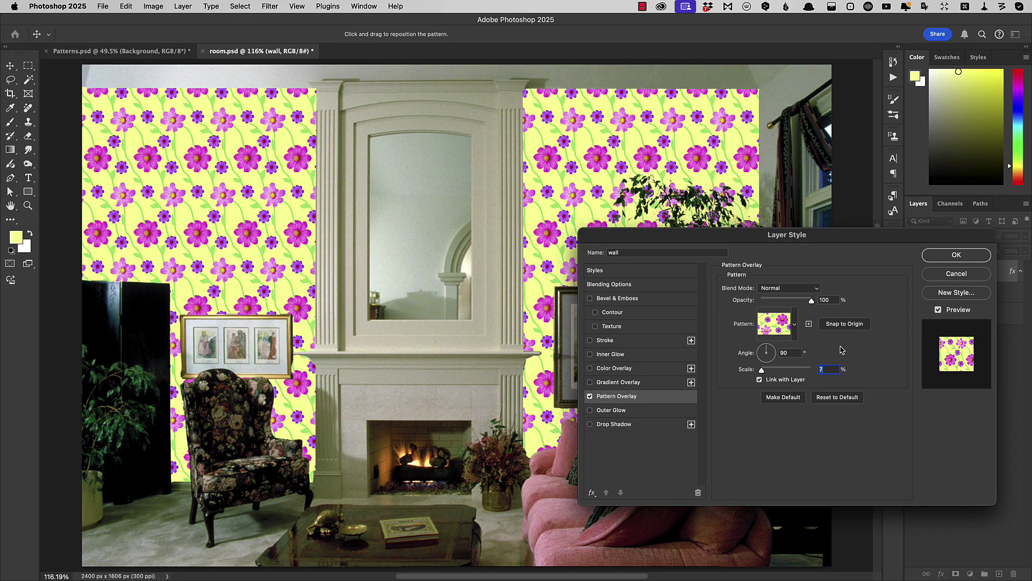
pyautogui.press('Down')
pyautogui.press('Down')
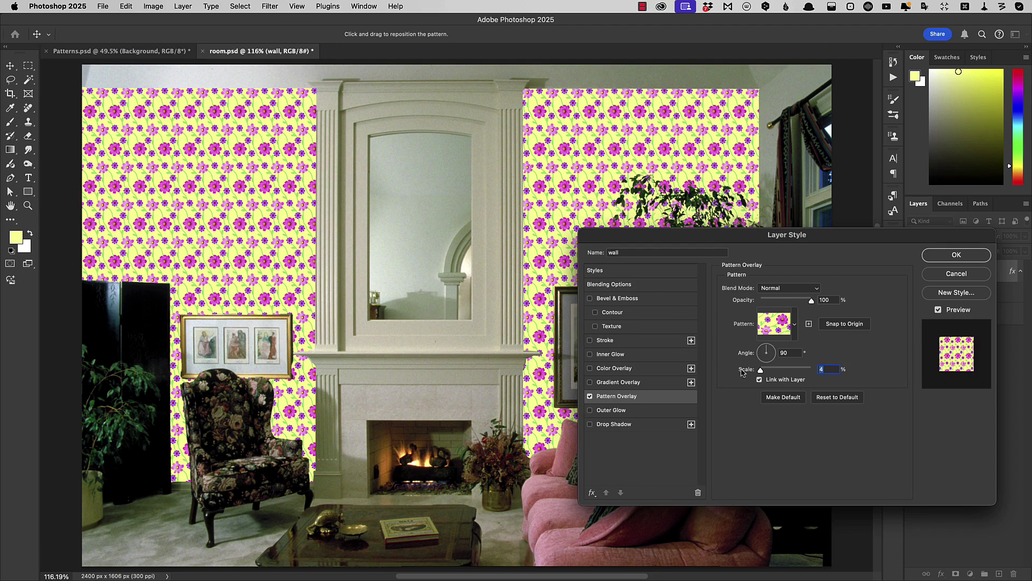
# Set the wall's Pattern Overlay angle to 117°
pyautogui.moveTo(767, 351); pyautogui.dragTo(762, 353)
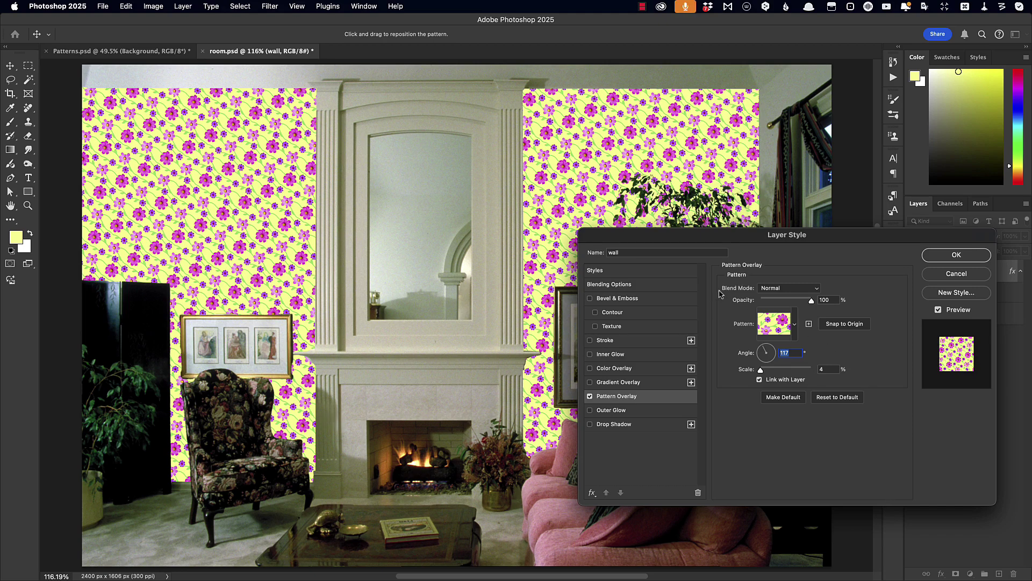
# Set the wallpaper overlay's blend mode to Multiply and confirm the Layer Style
pyautogui.click(813, 293)
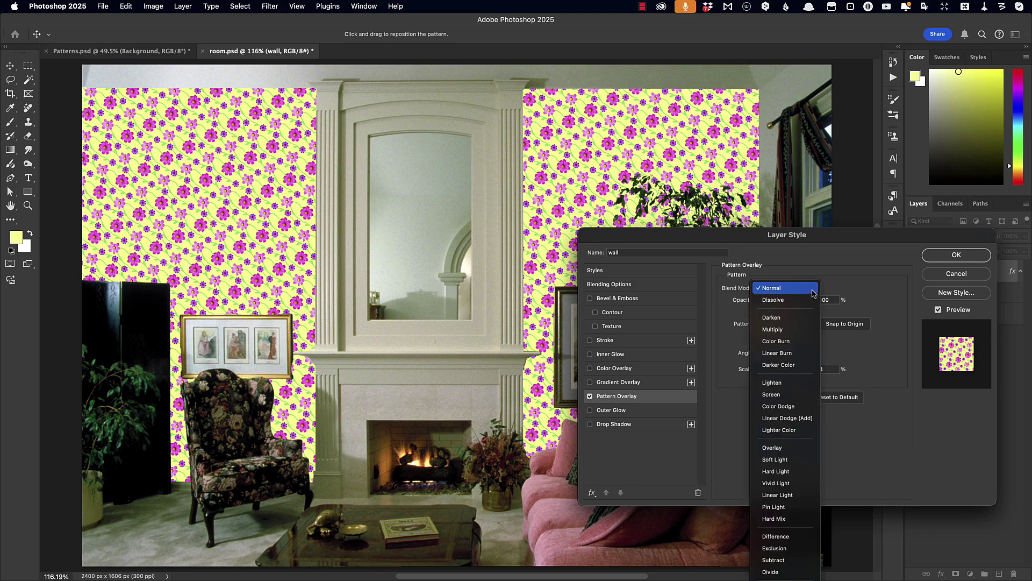
pyautogui.click(803, 330)
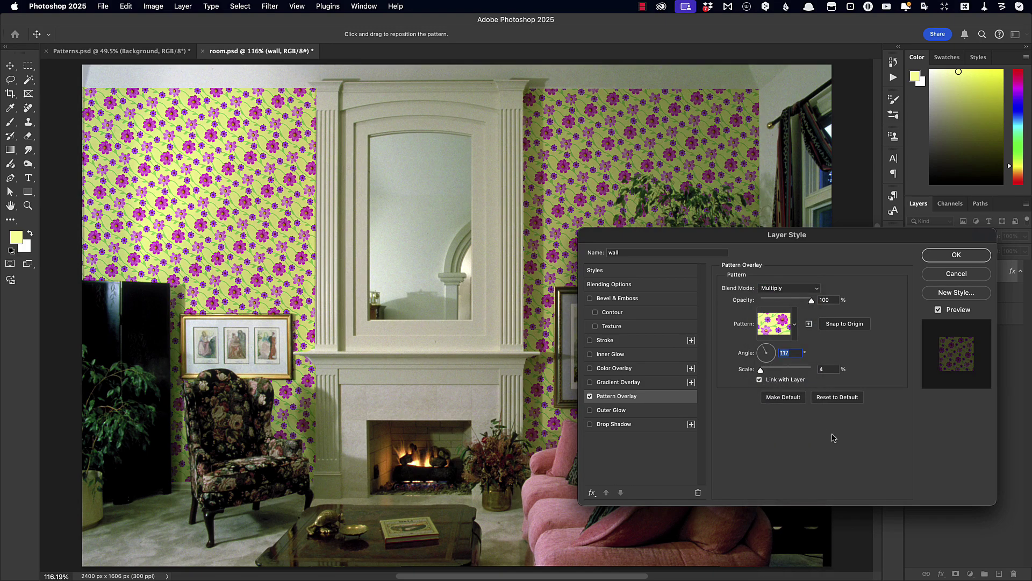
pyautogui.click(956, 253)
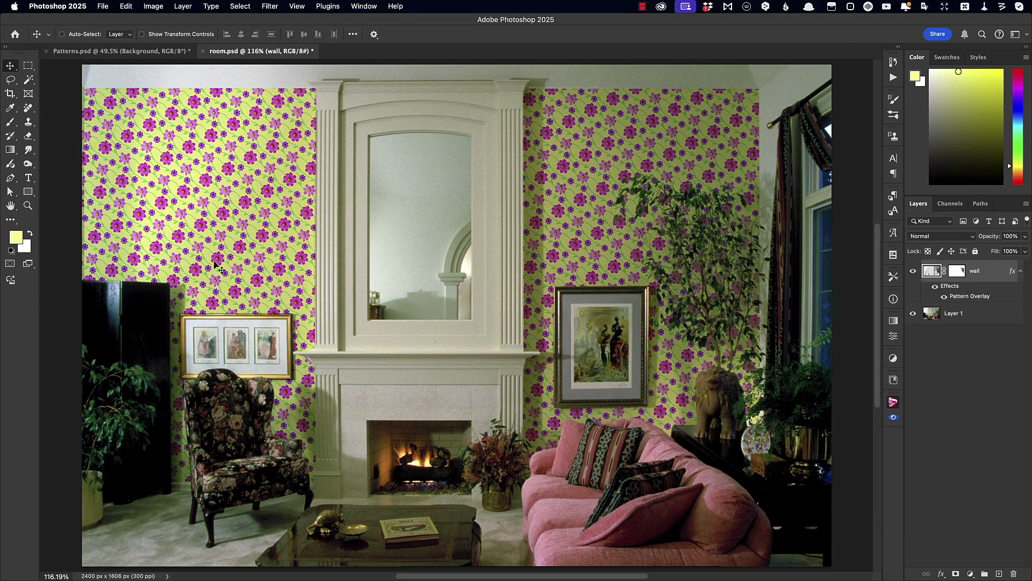